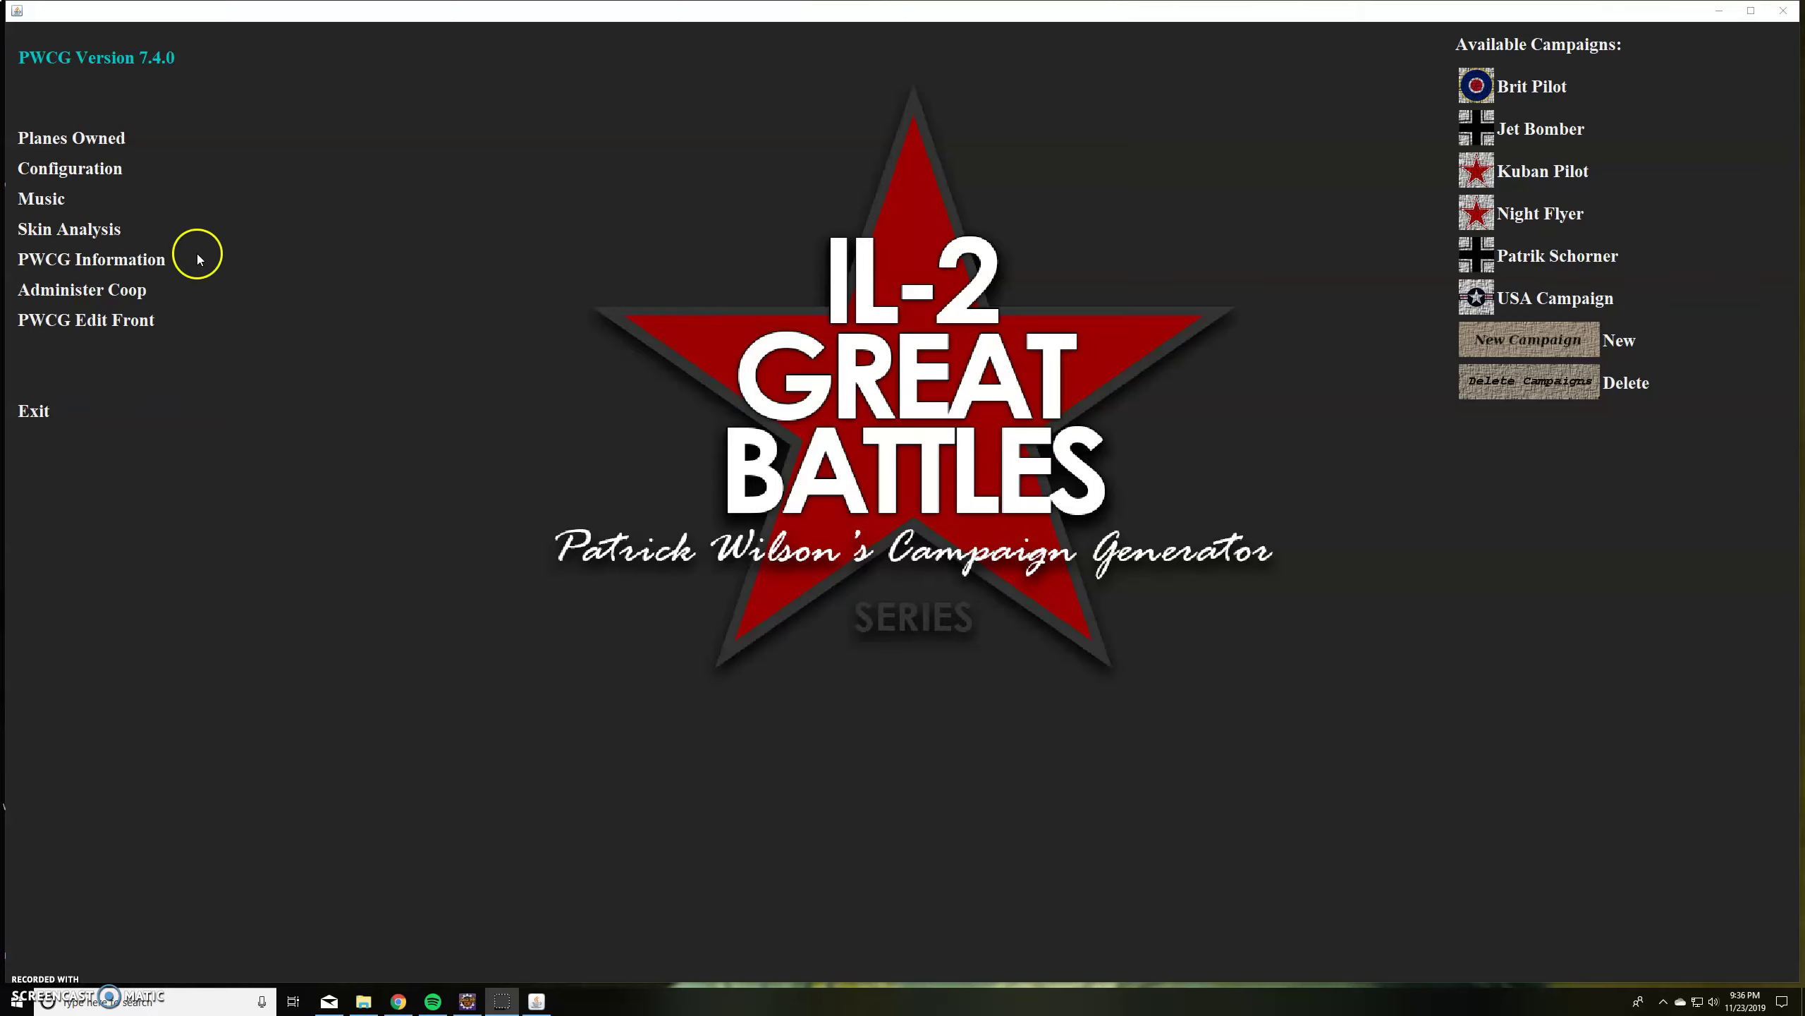
Start a new campaign and choose the Royal Air Force as its service.
click(1542, 337)
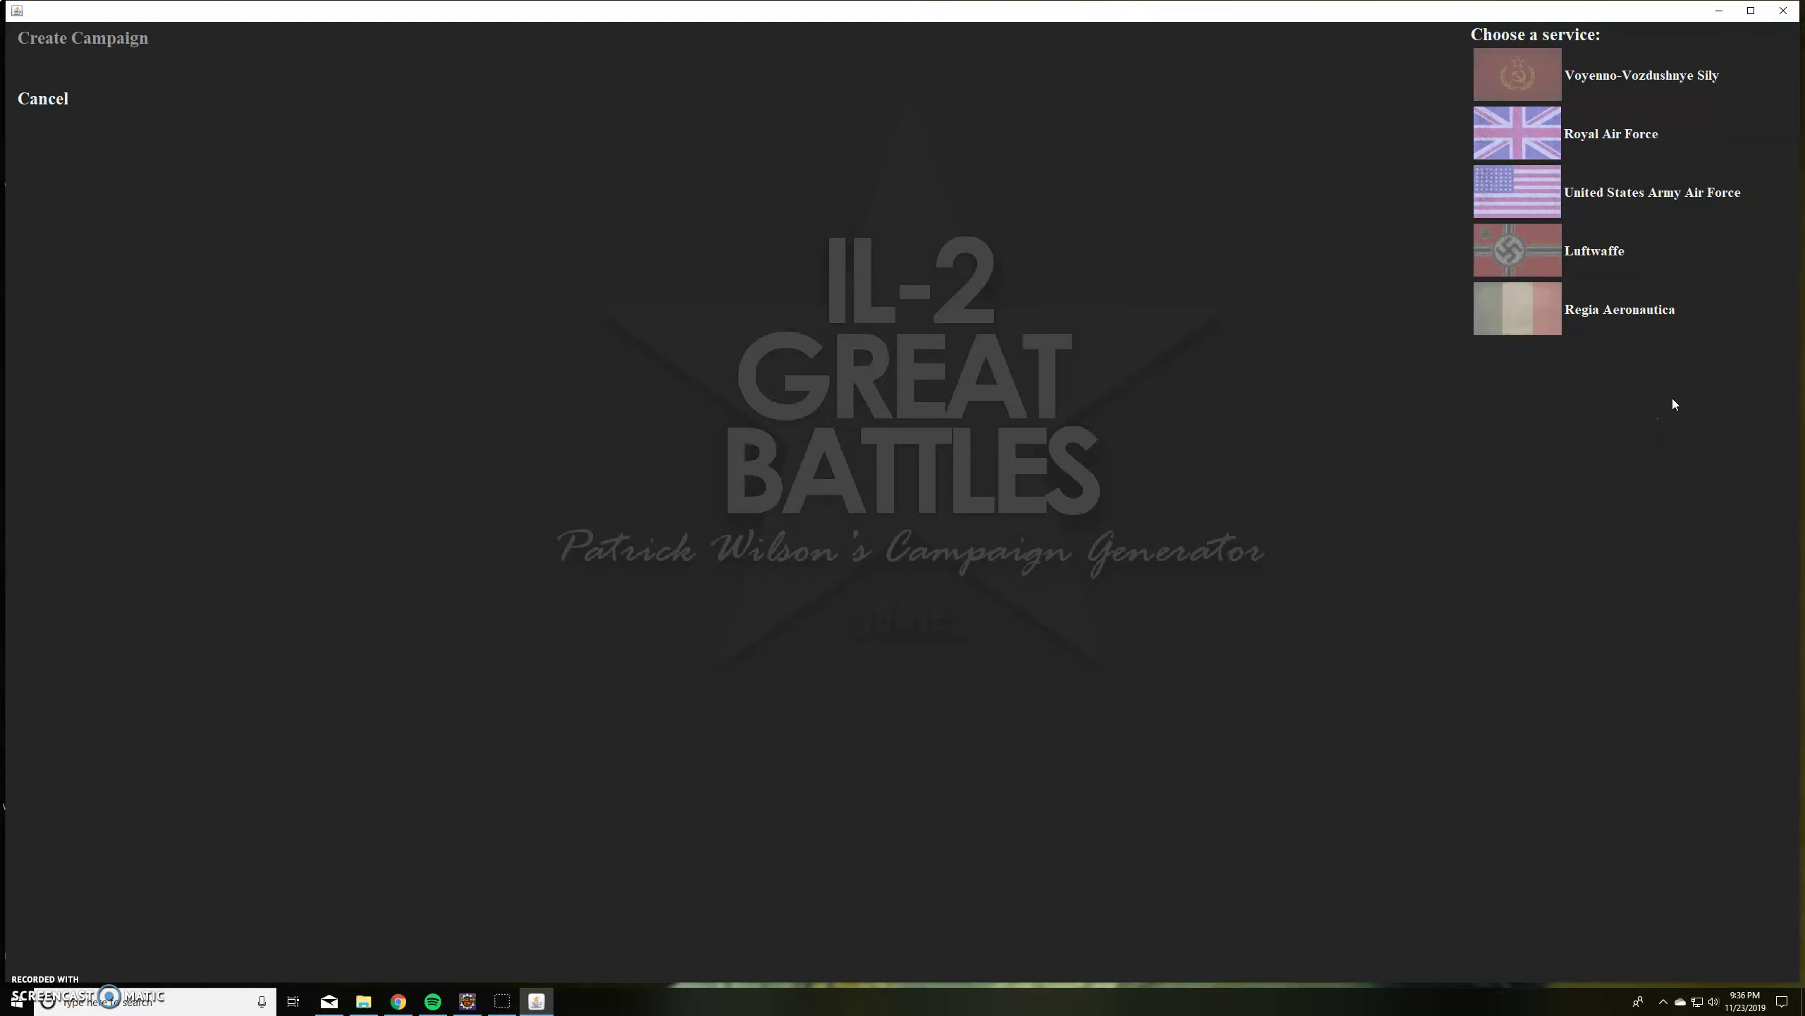
click(1532, 150)
click(1531, 145)
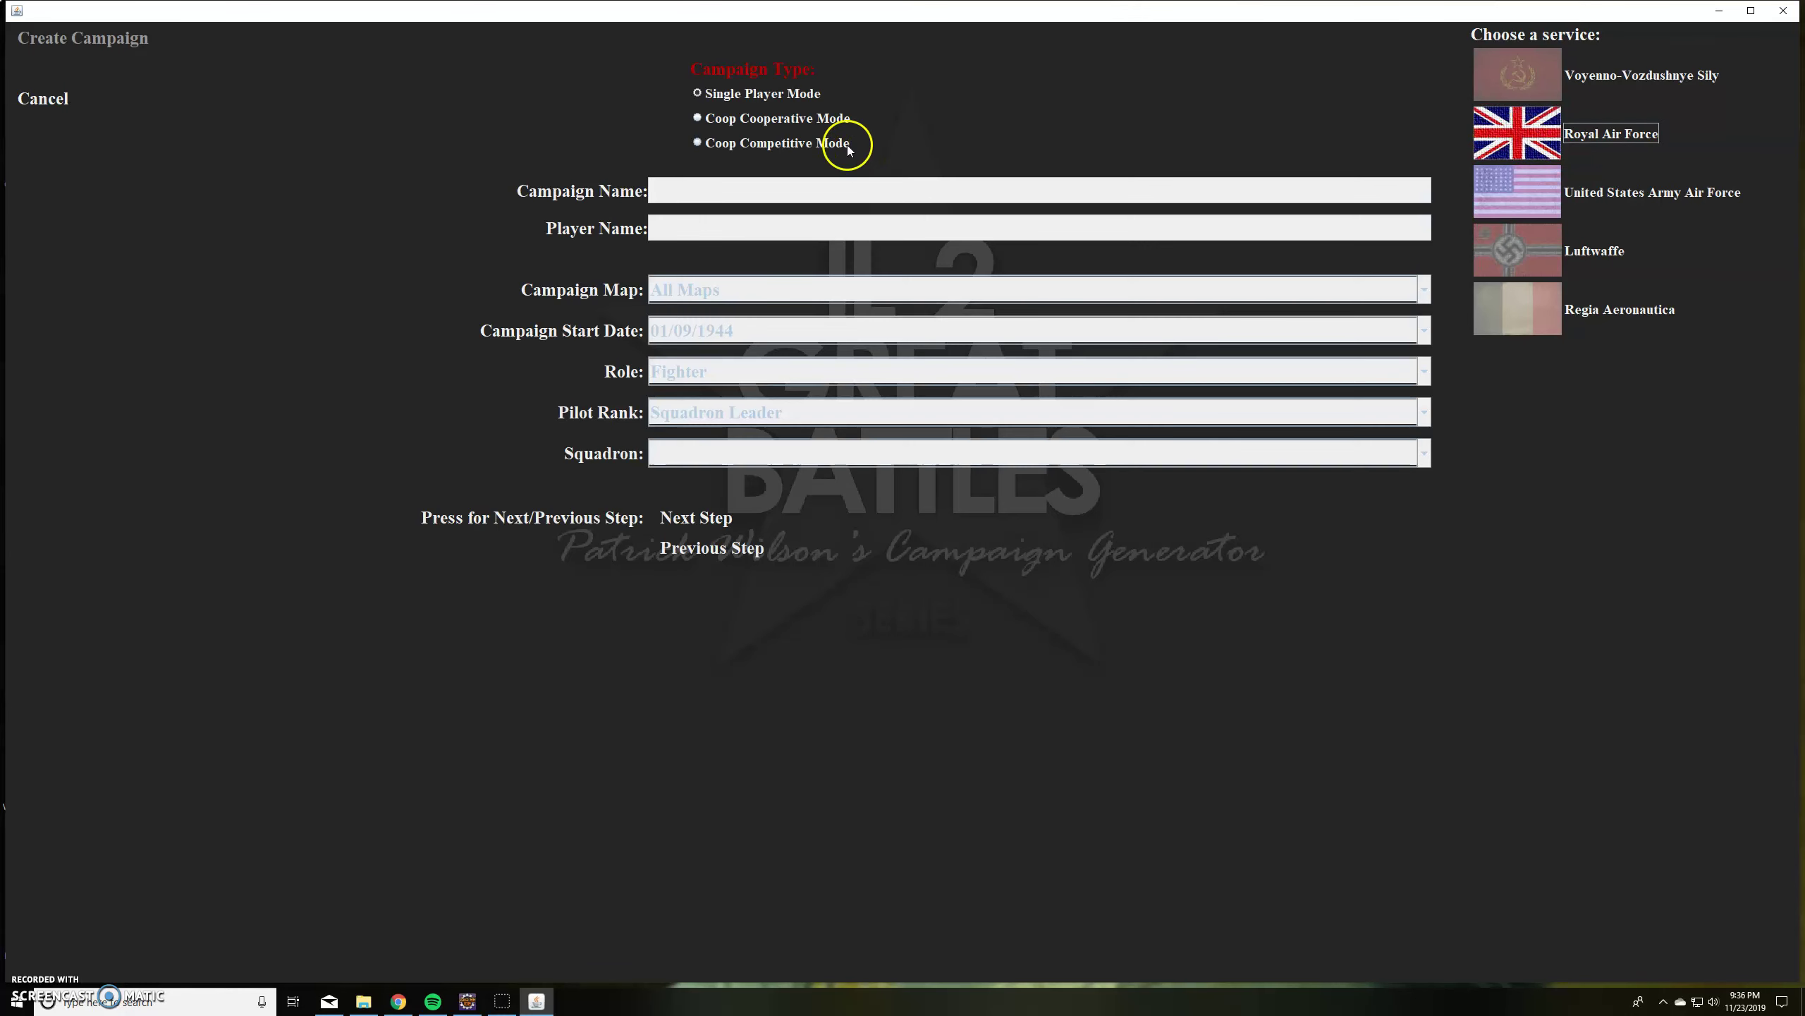
Select Coop Competitive Mode as the RAF campaign type.
click(700, 146)
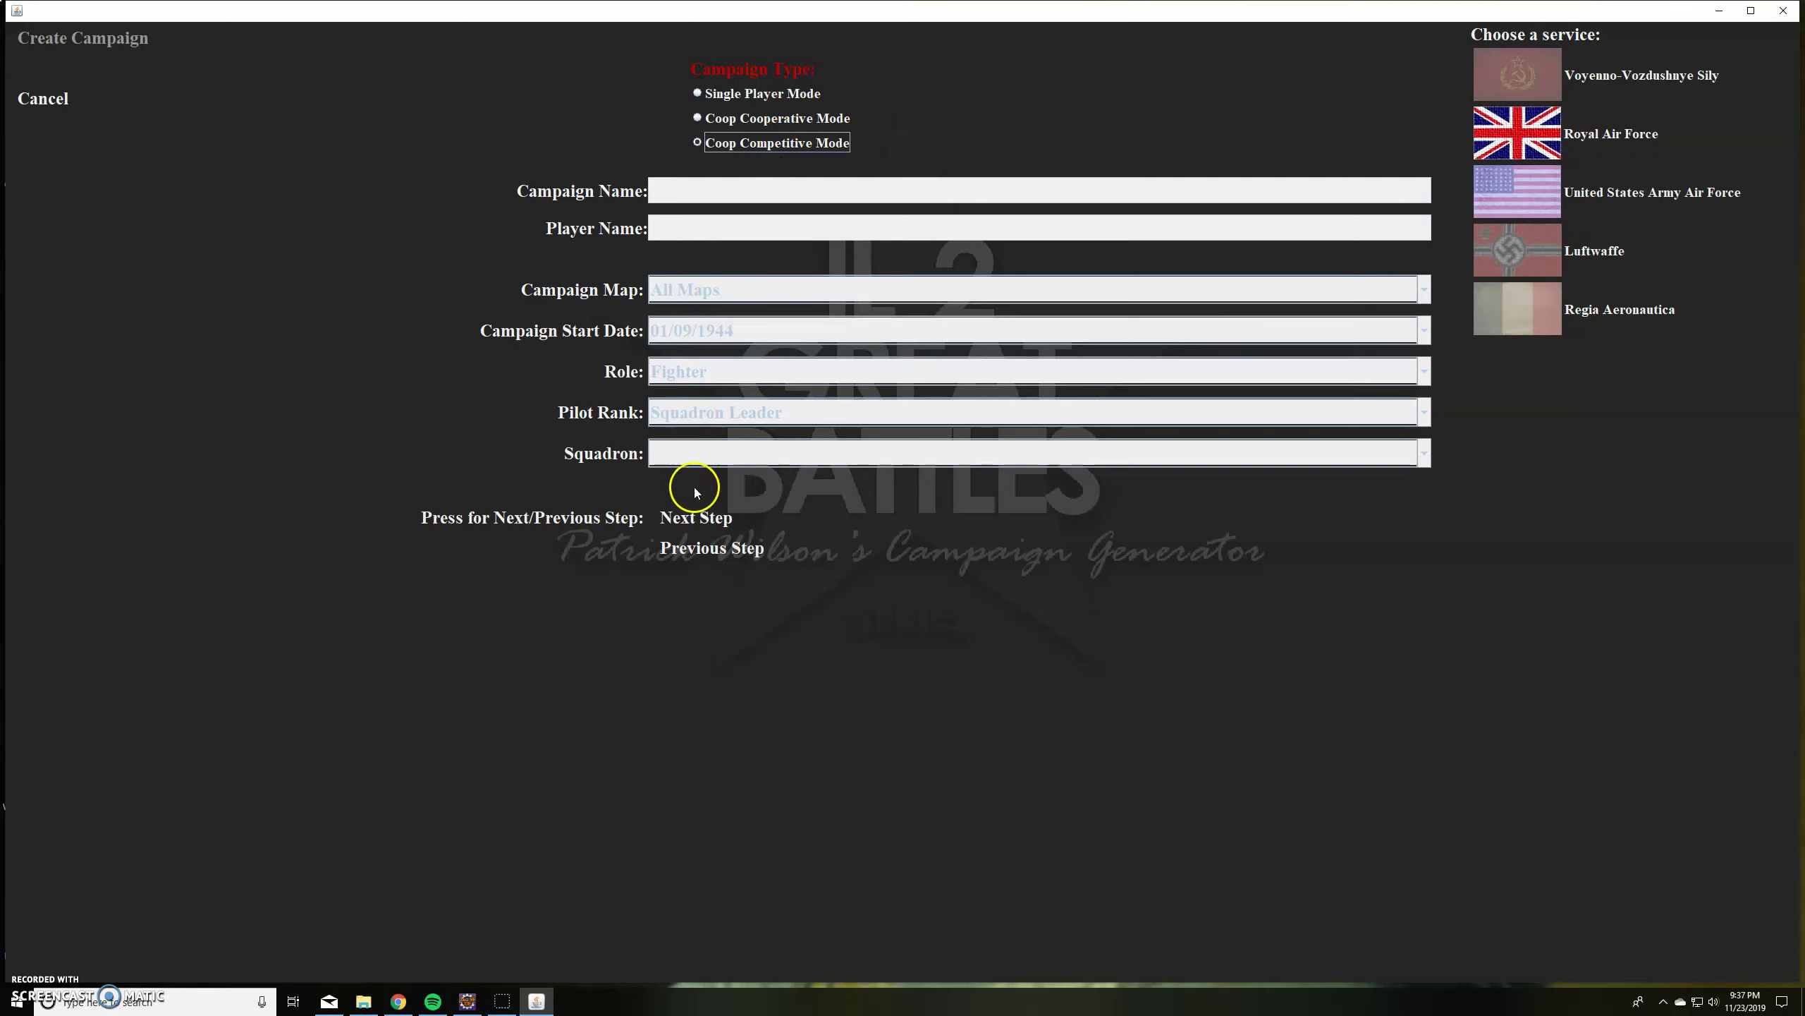
Name the campaign 'Comp Campaign' and enter a player name.
click(696, 518)
click(687, 189)
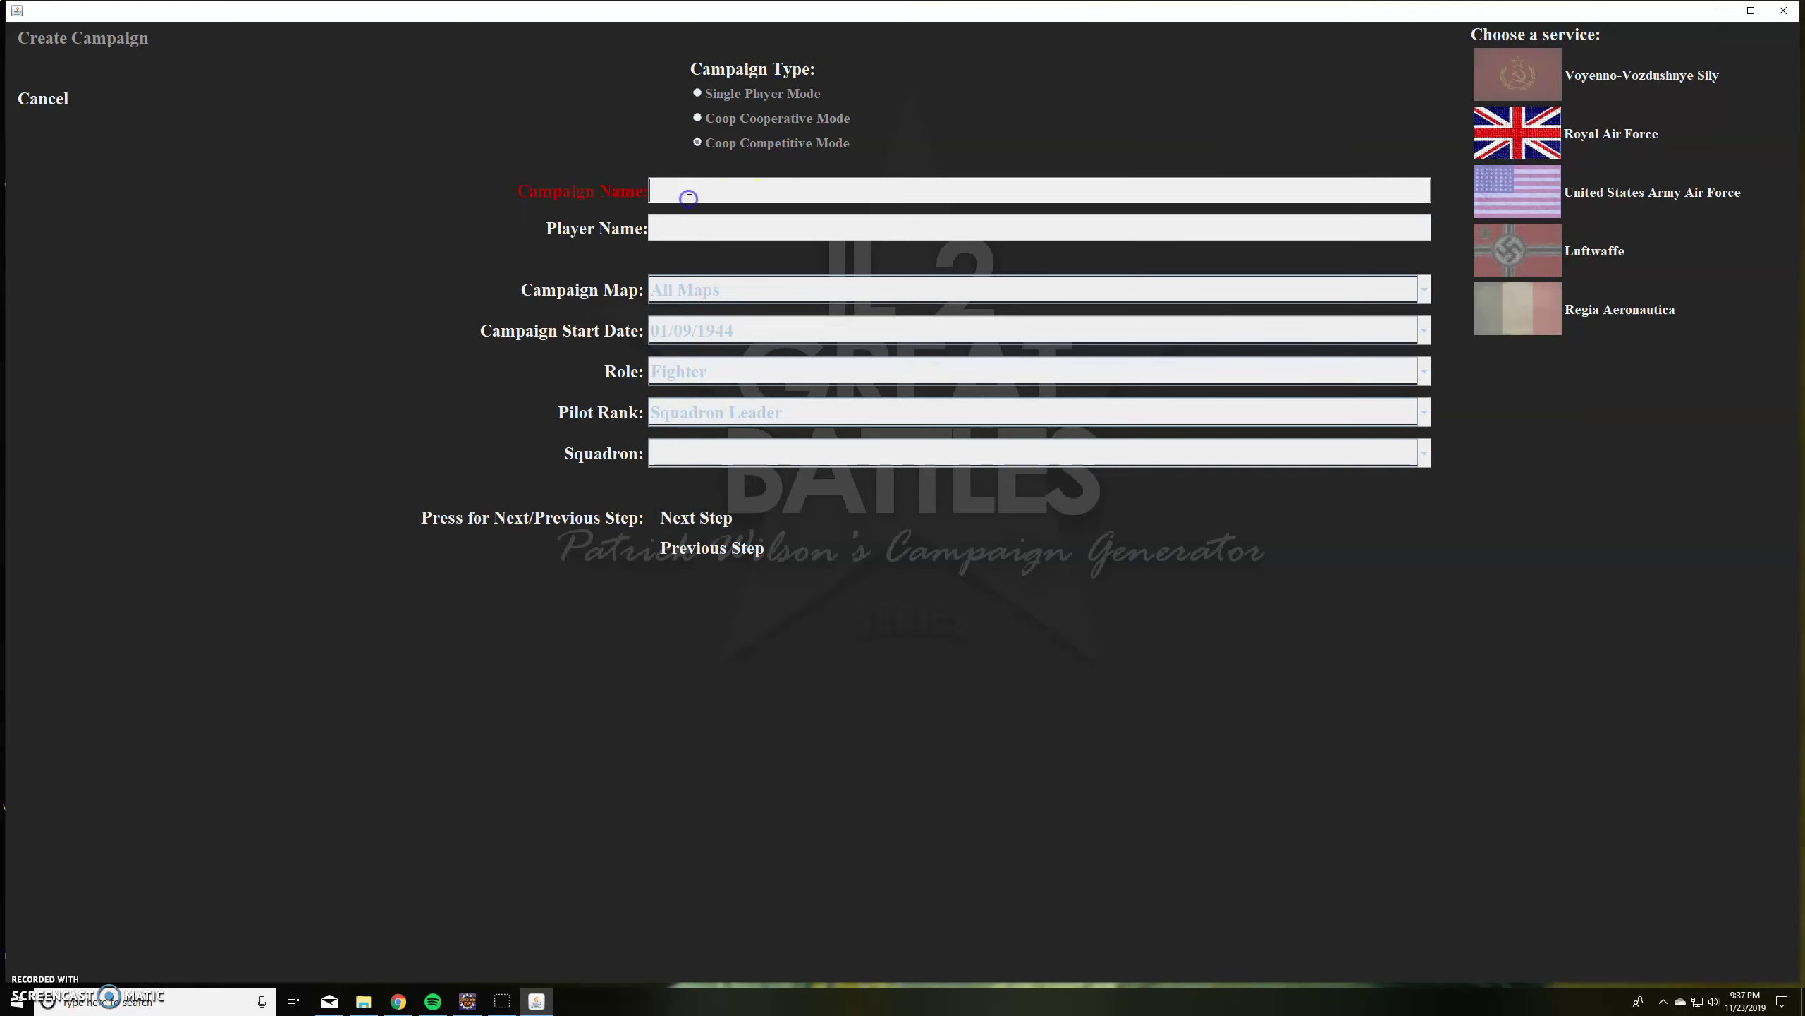
text(Comp Cama)
key(BackSpace)
text(paign)
click(692, 520)
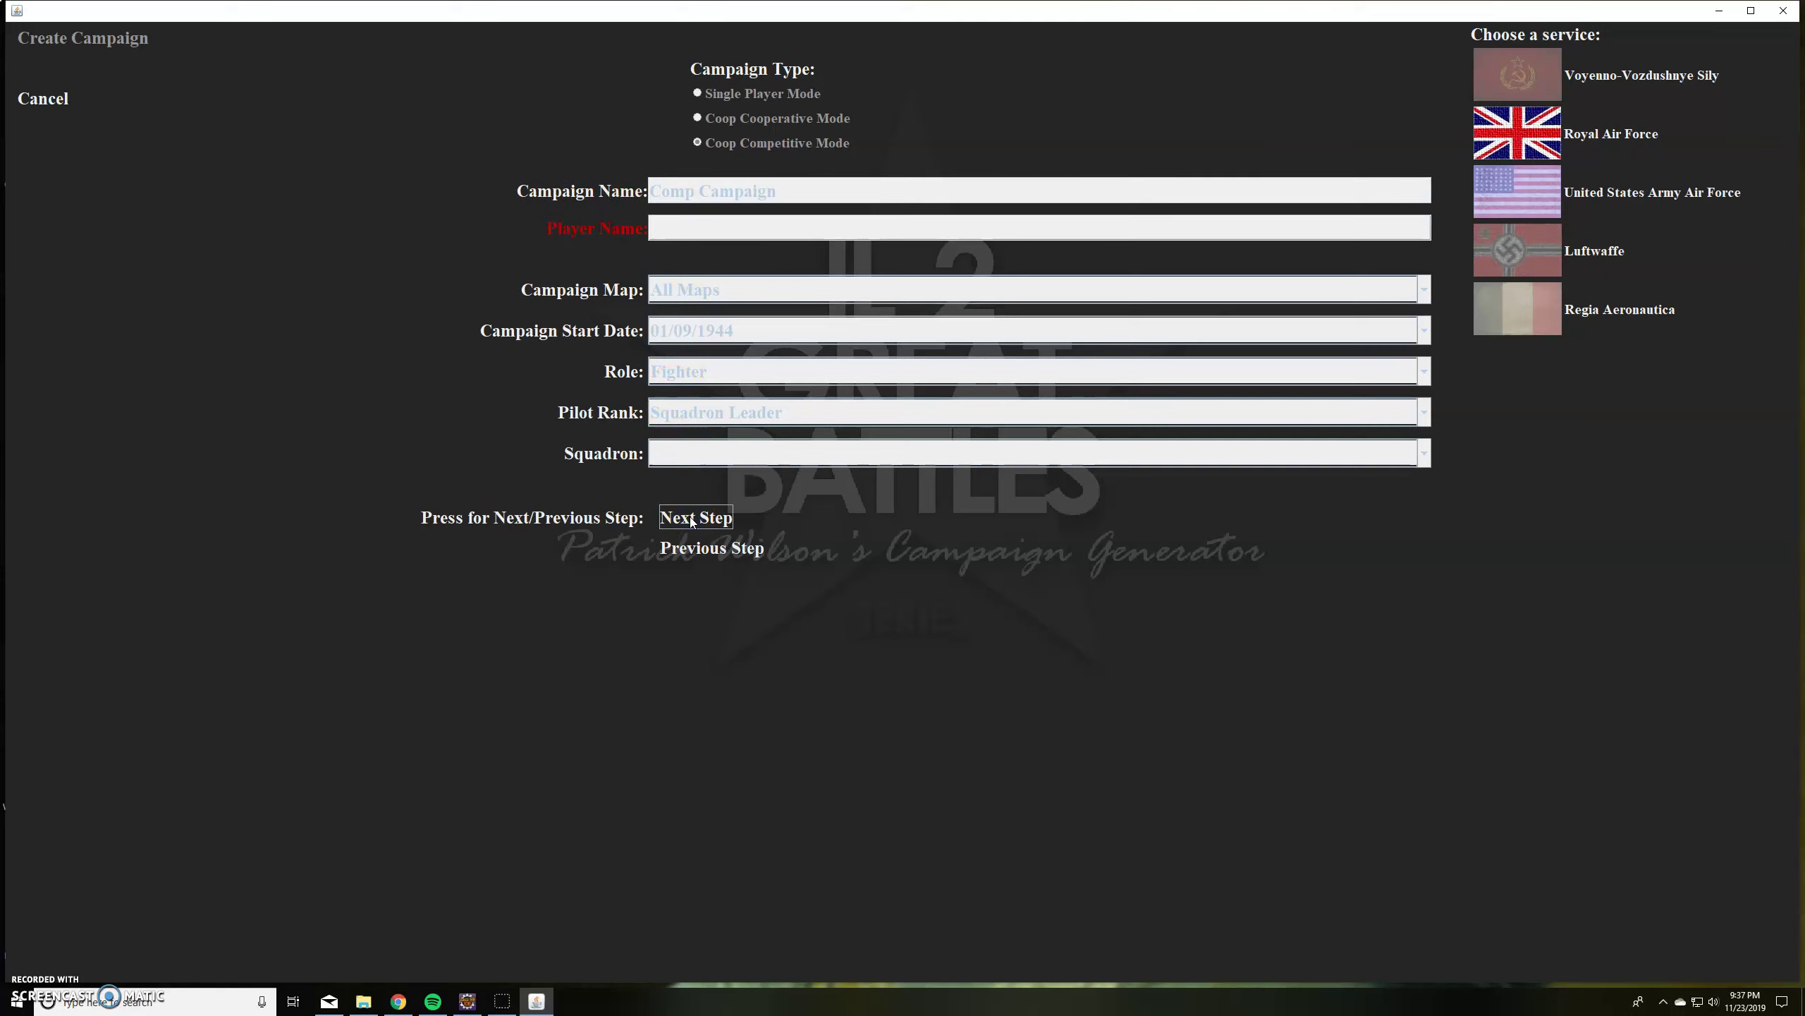
click(681, 226)
text(British G)
text(uy)
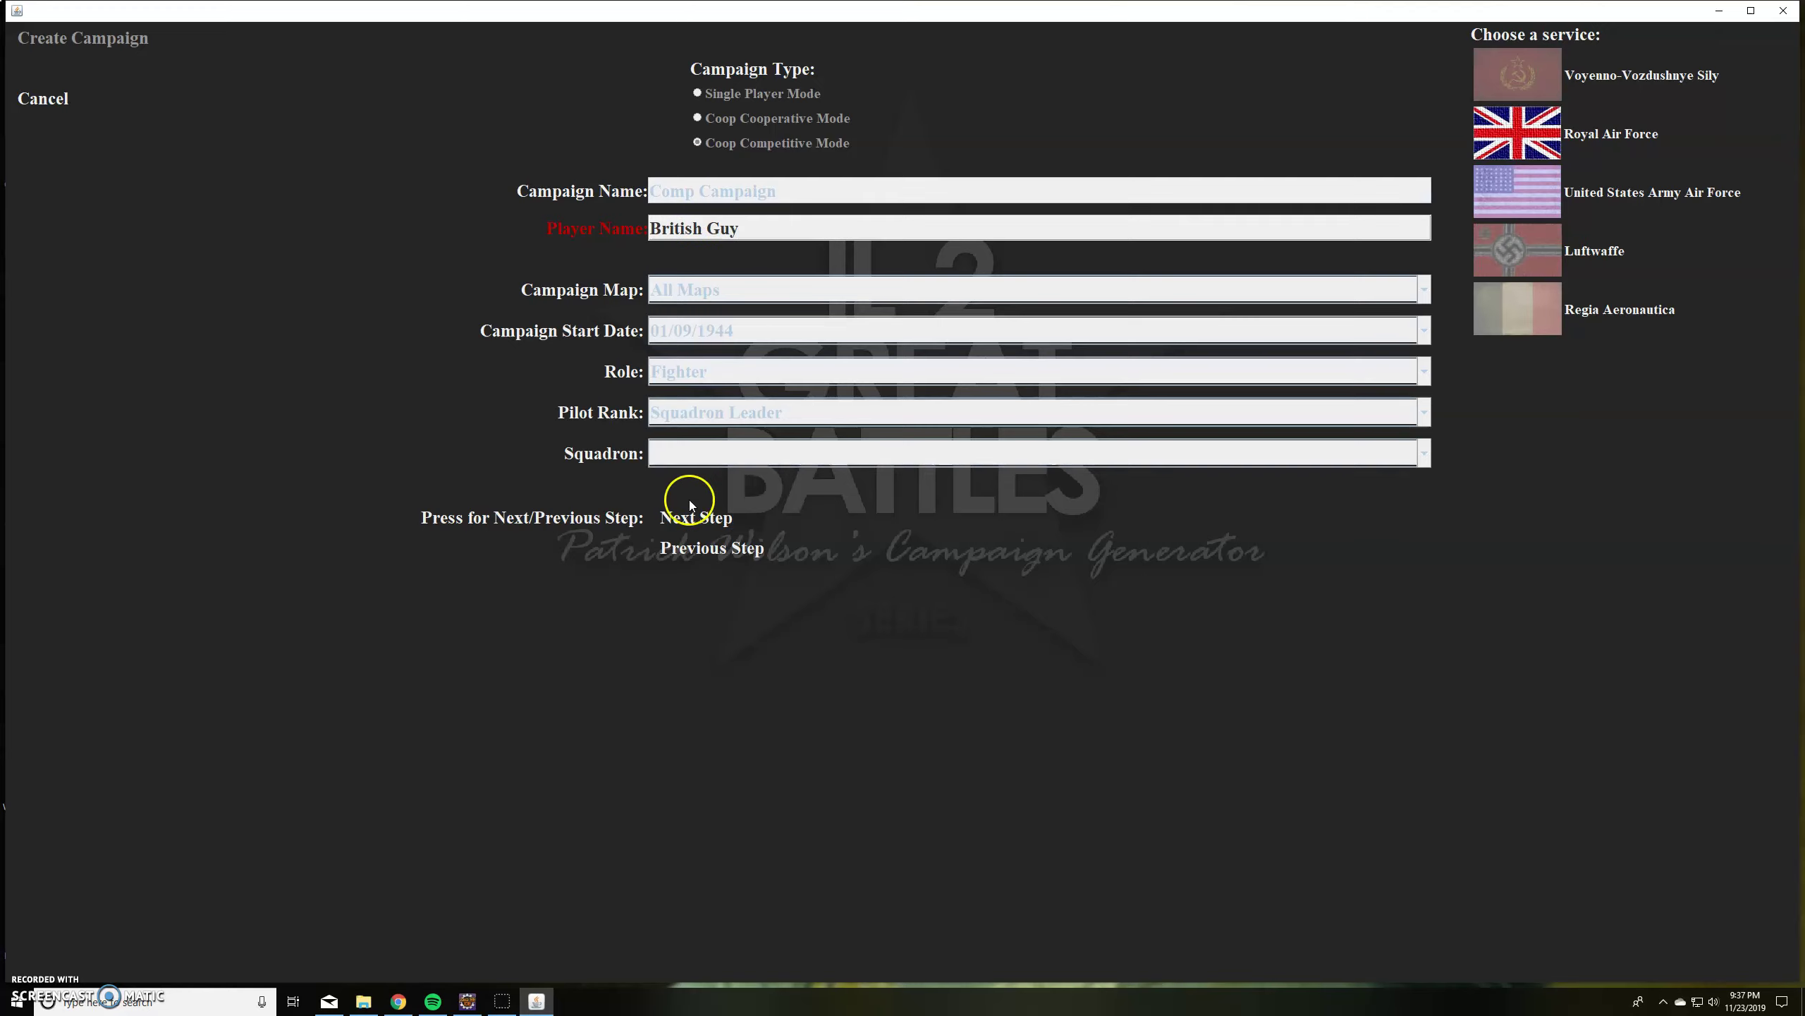
click(700, 522)
Accept the default map, start date, Fighter role and Pilot Officer rank, and pick 66 Squadron.
click(700, 522)
click(699, 522)
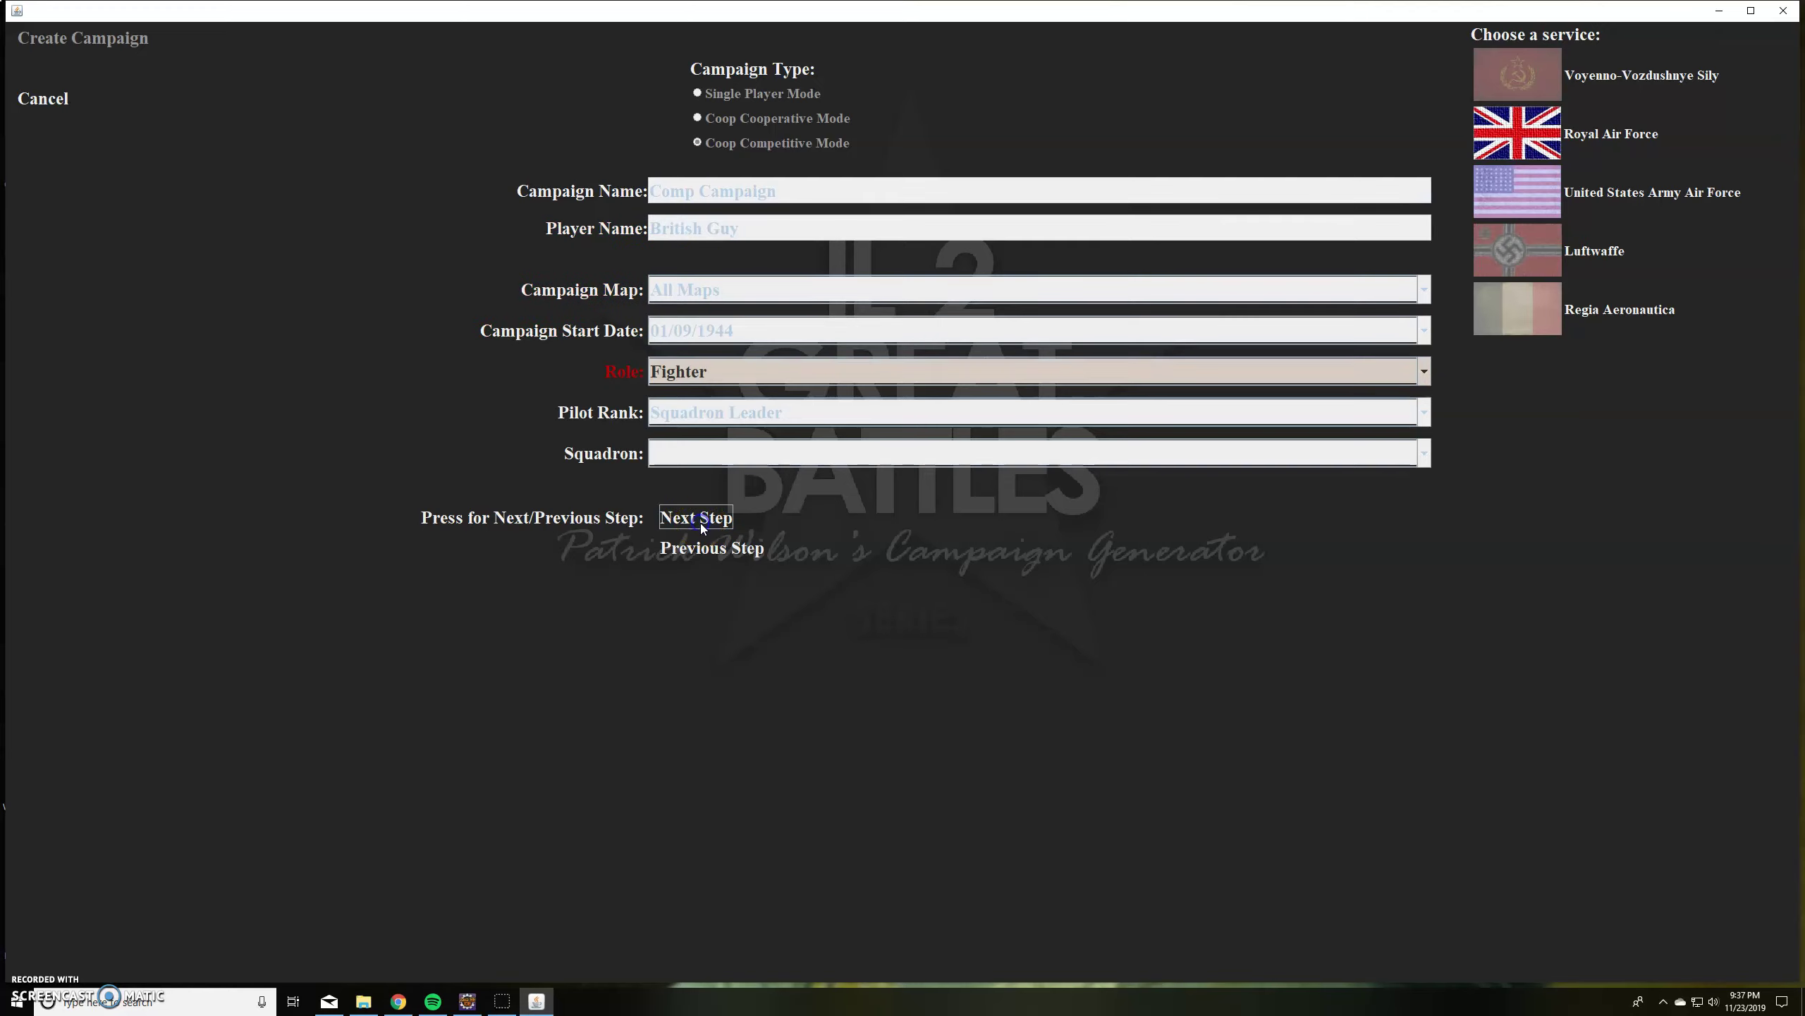
click(700, 522)
click(700, 521)
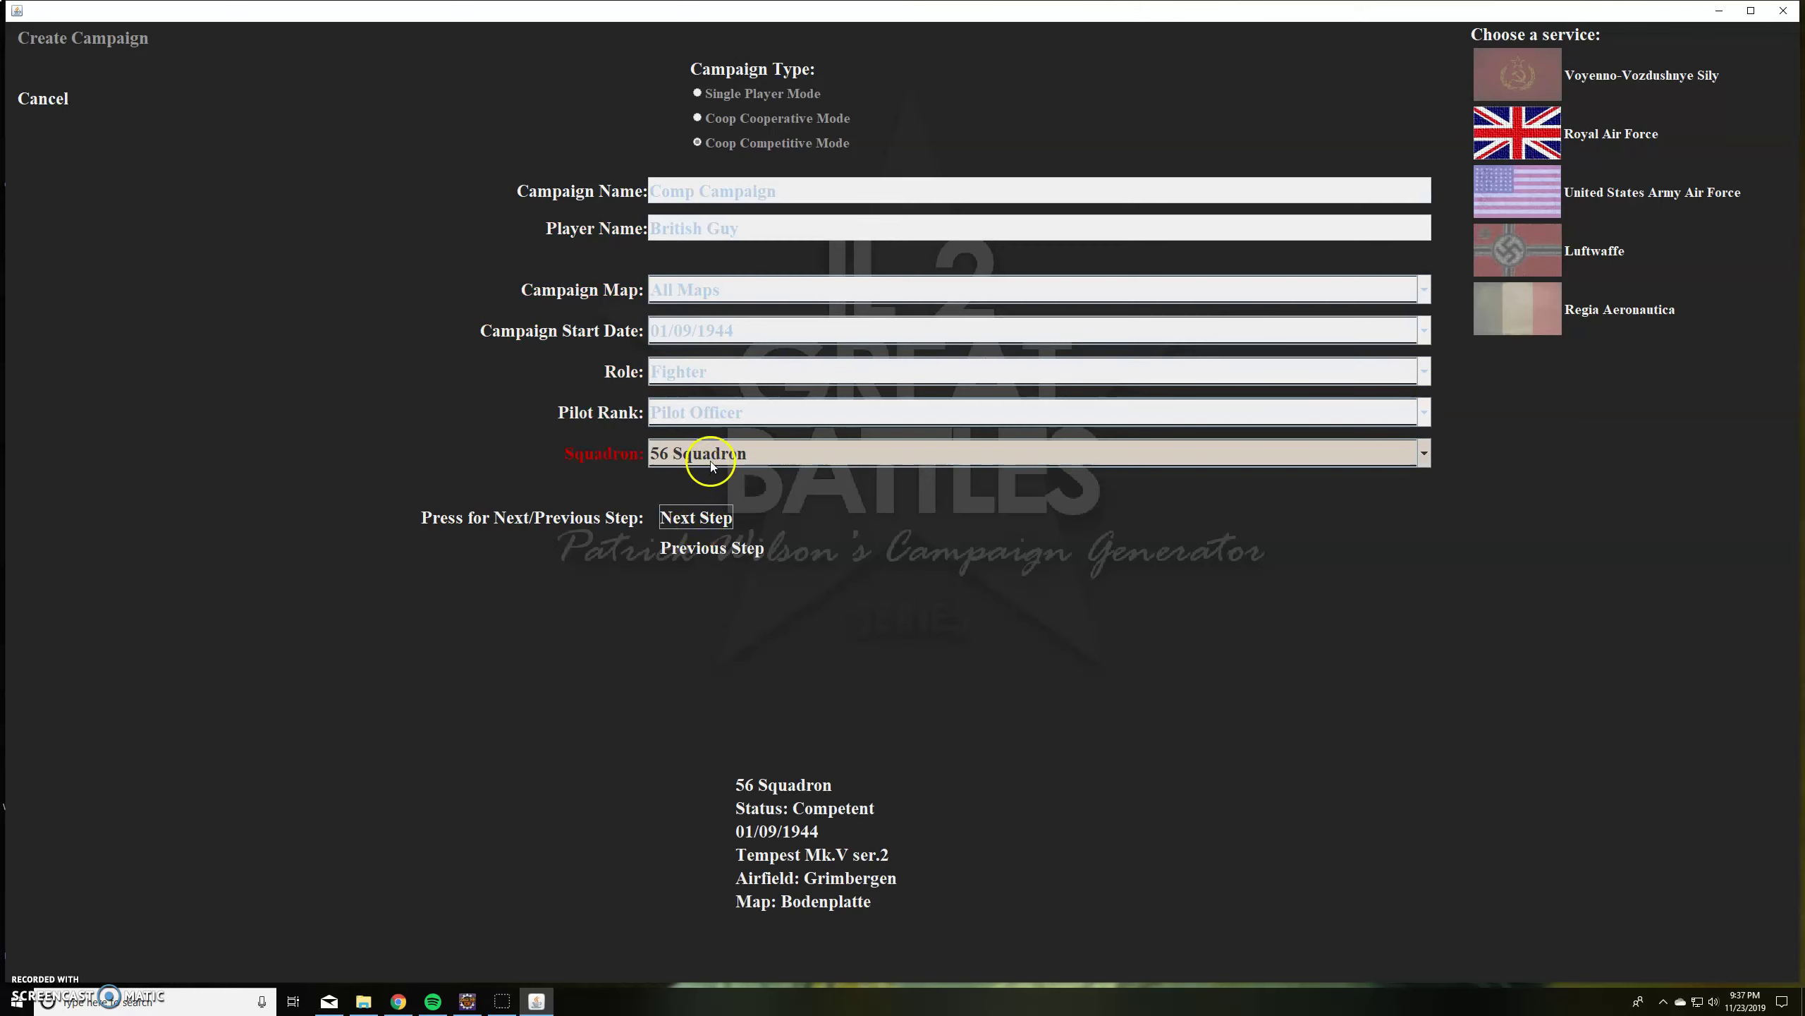
click(711, 463)
click(698, 522)
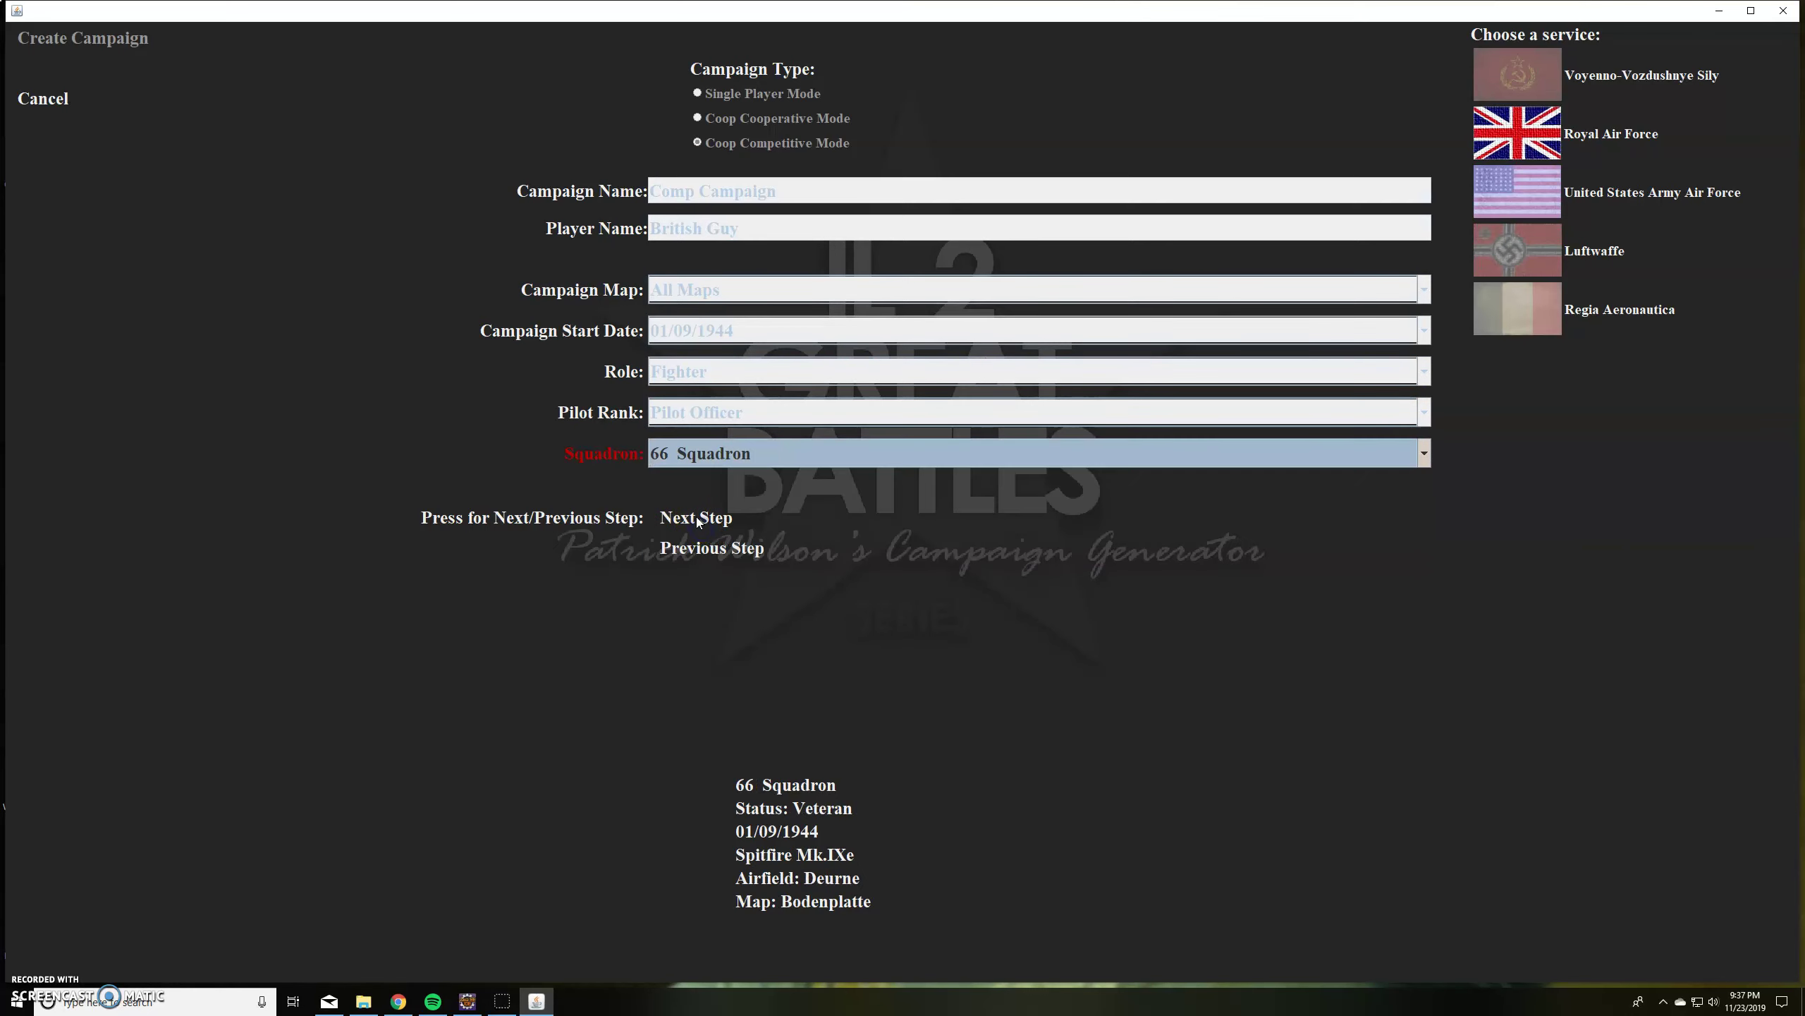
click(697, 518)
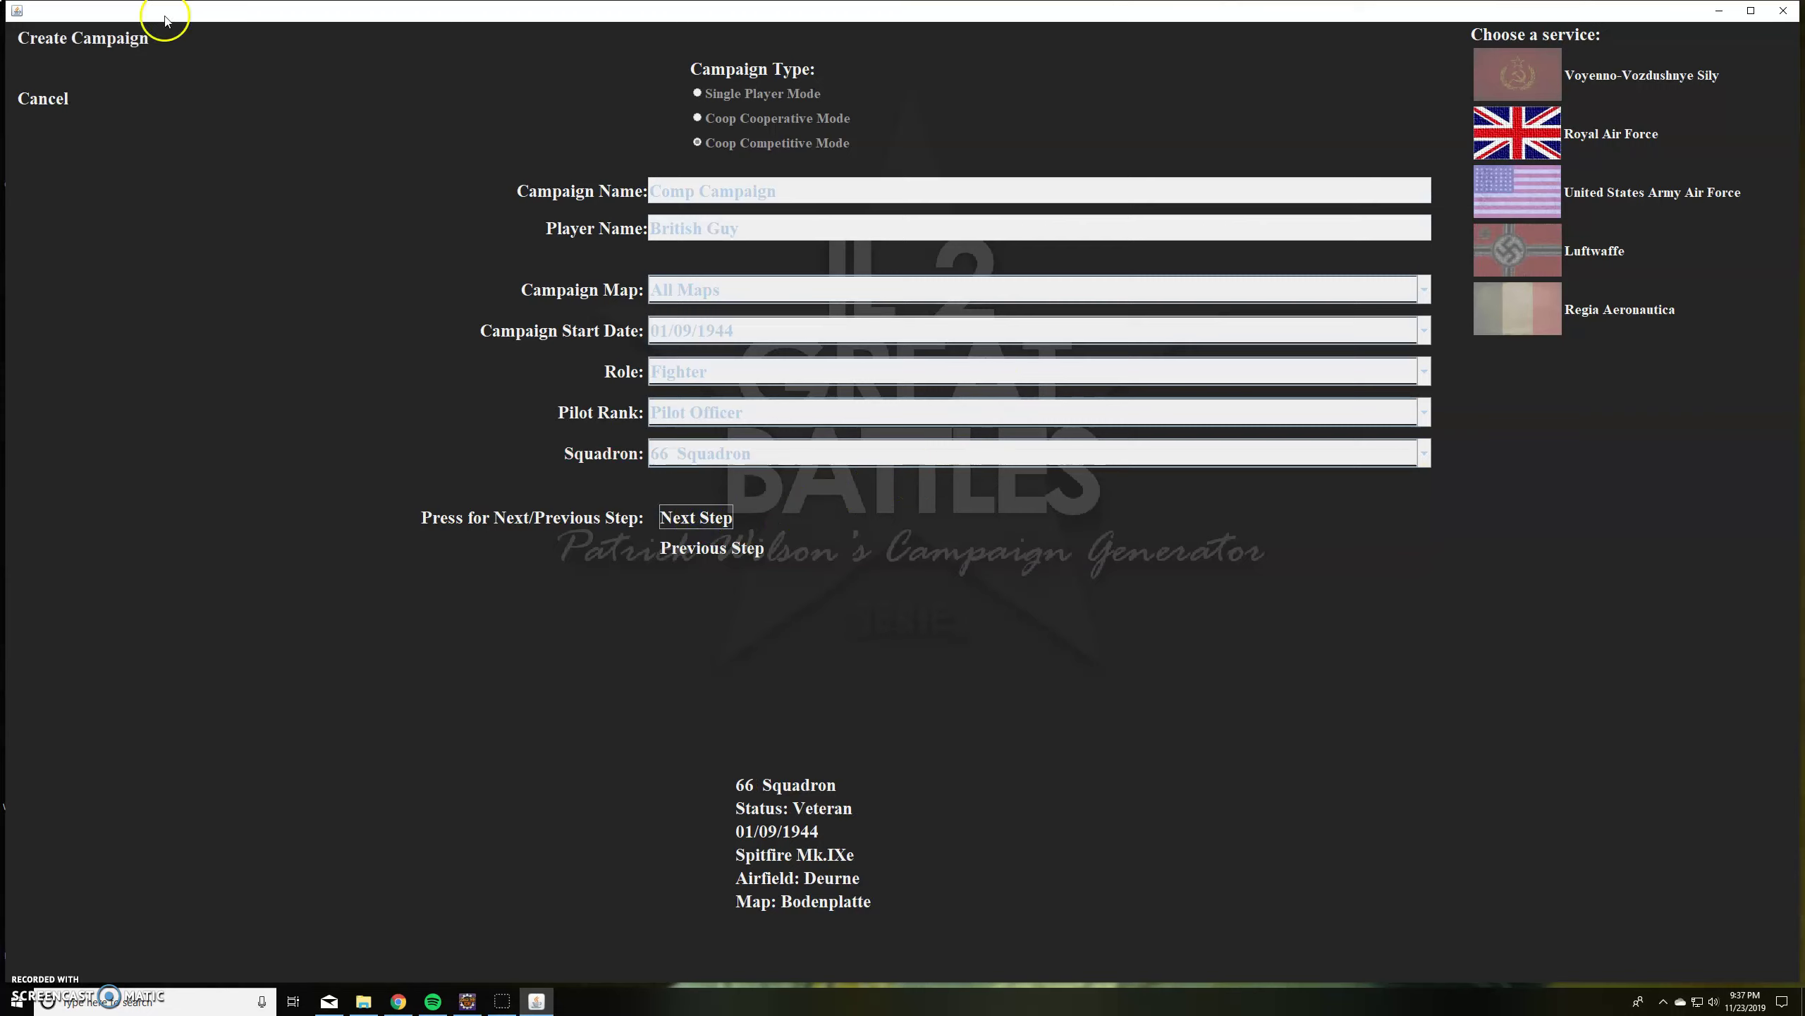
Create the Comp Campaign, then leave it to return to the main menu.
click(121, 40)
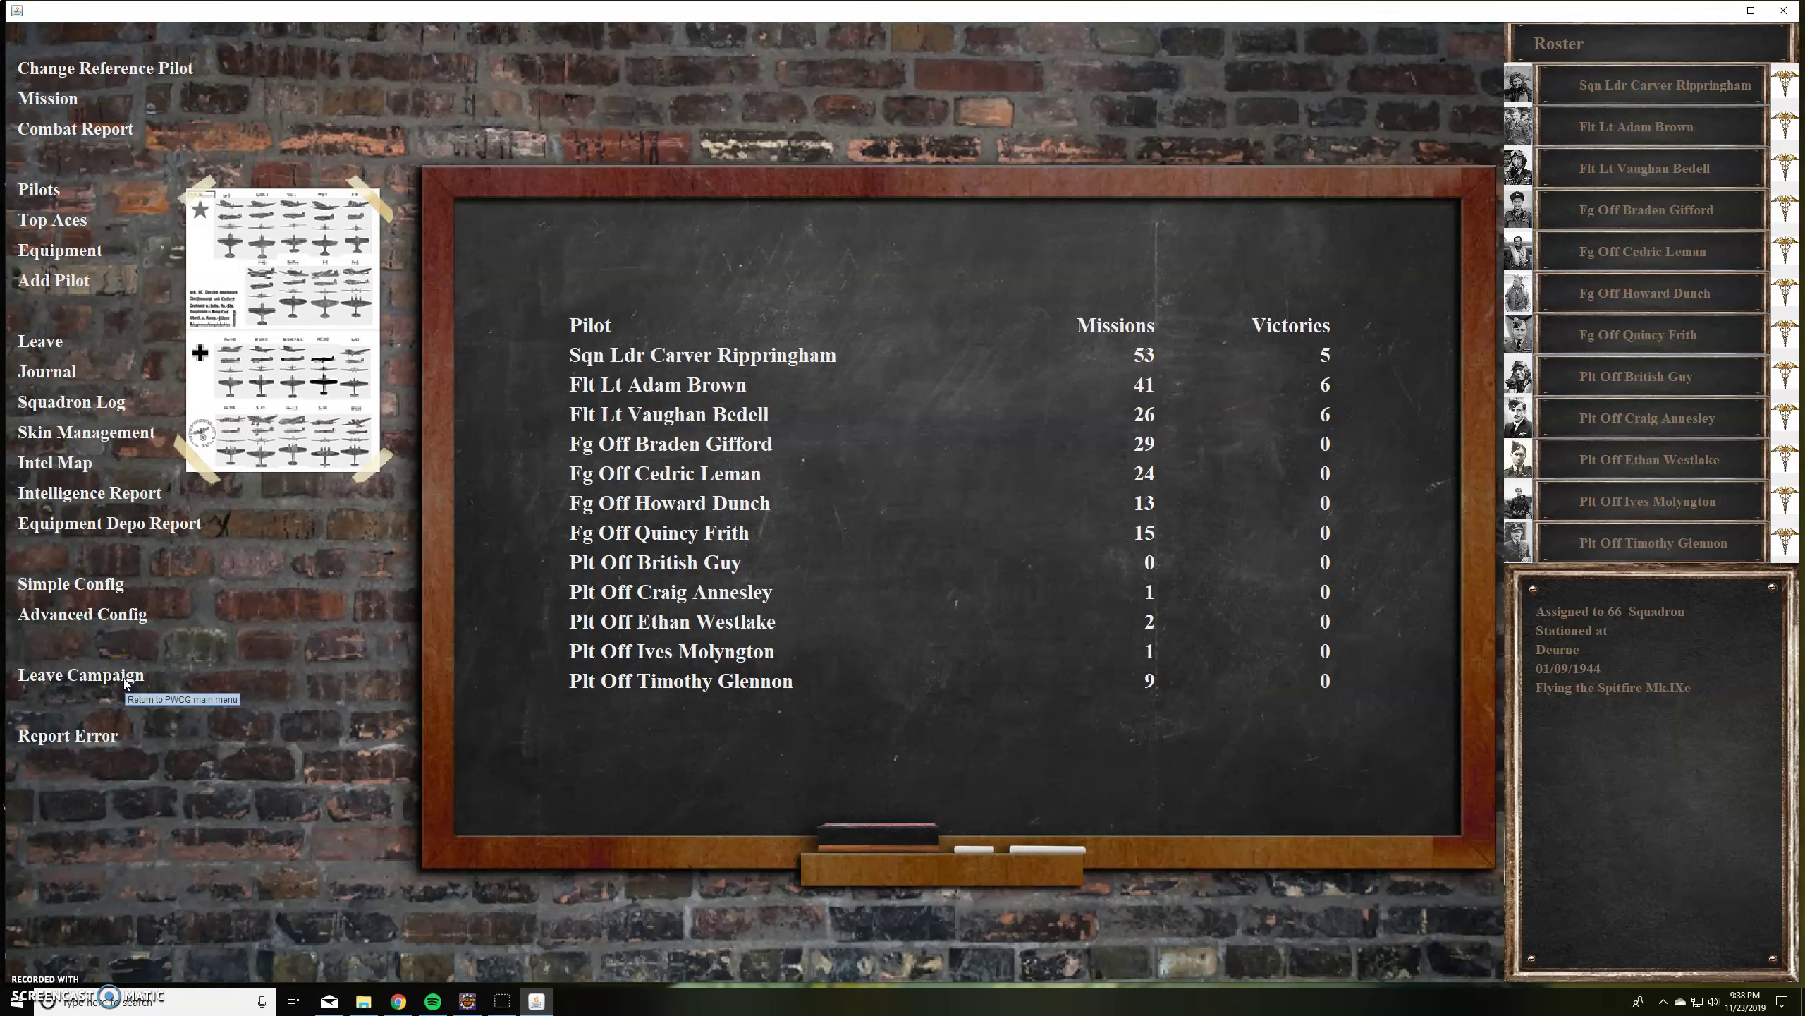
click(230, 691)
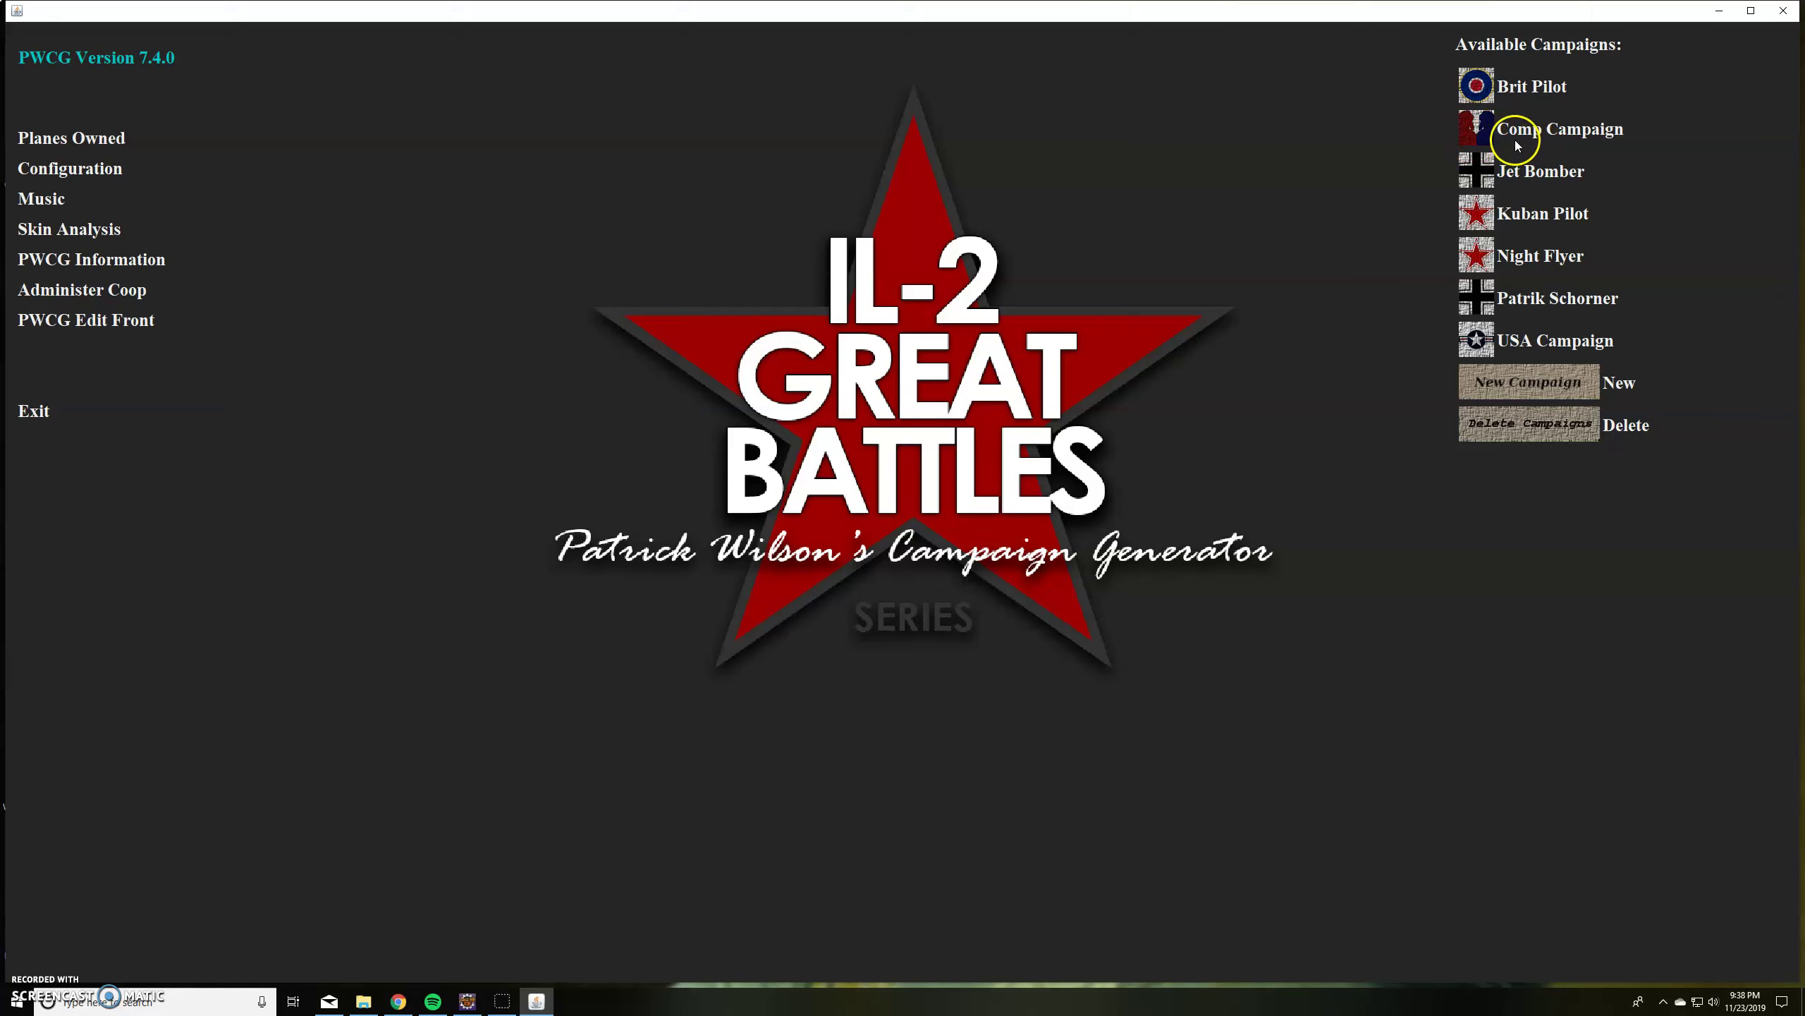
Start another new campaign for the Soviet VVS in Coop Cooperative Mode.
click(1538, 387)
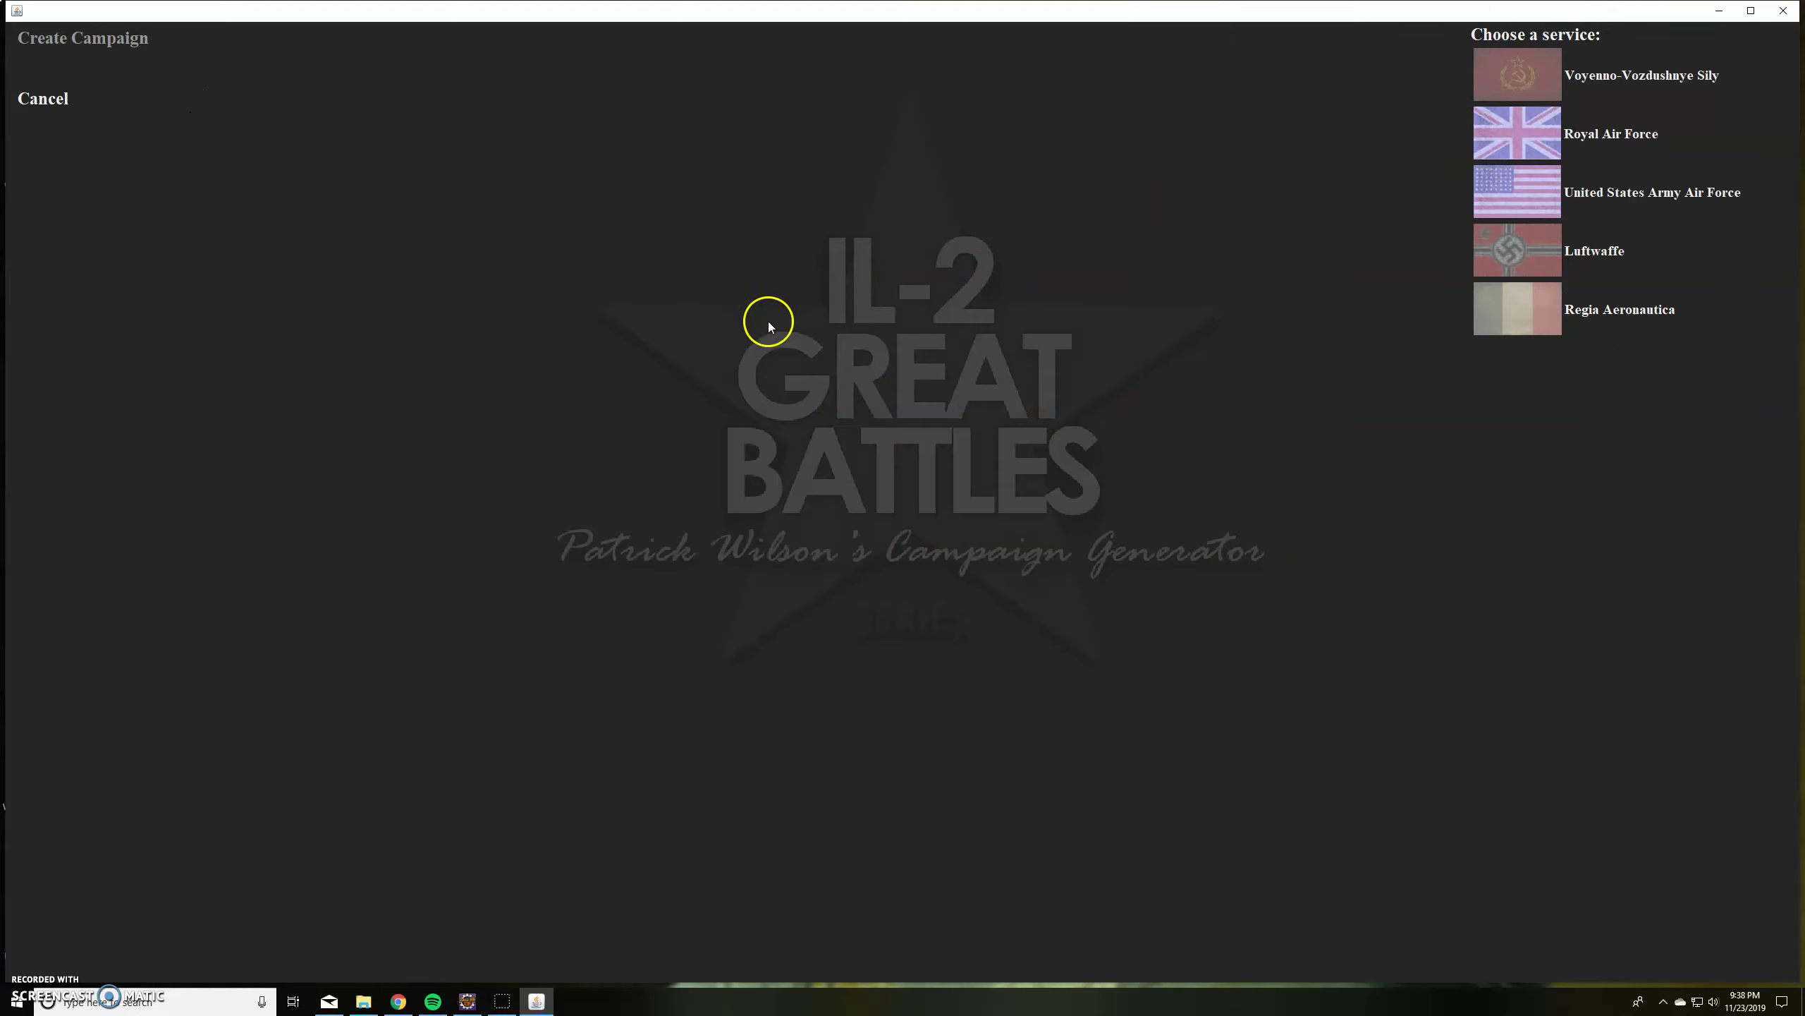
click(1516, 74)
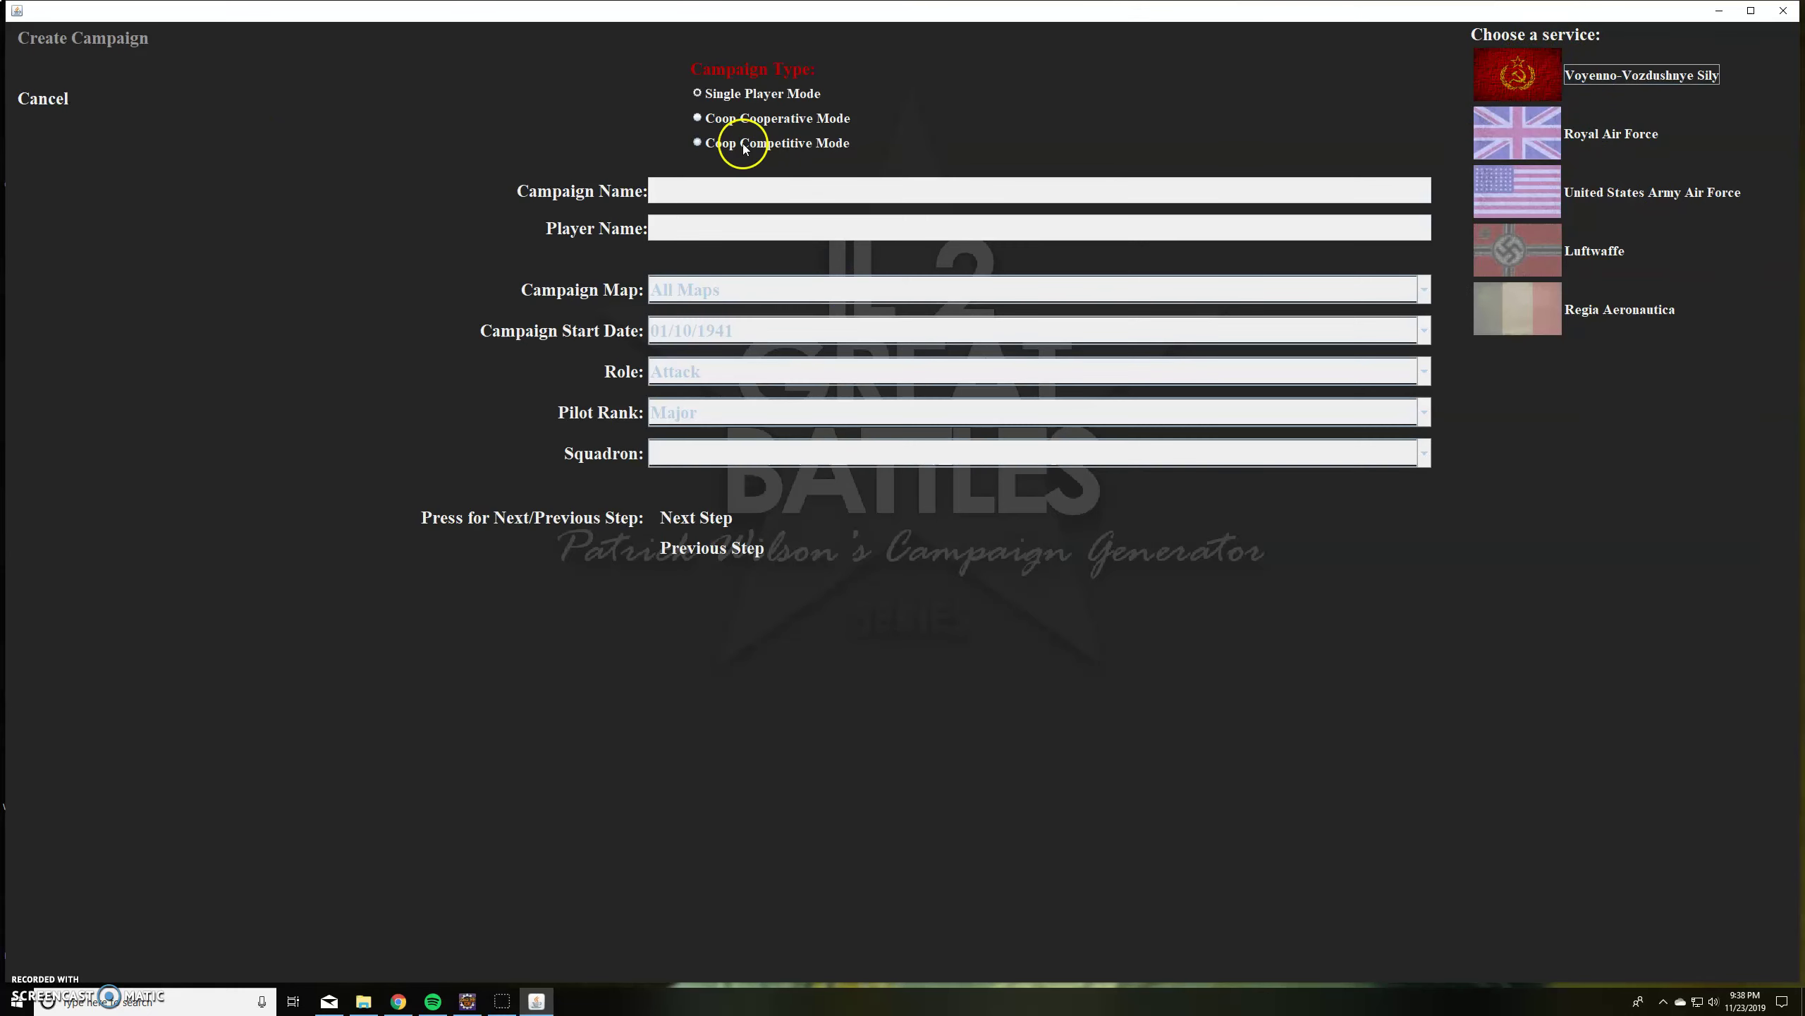
click(768, 117)
click(686, 193)
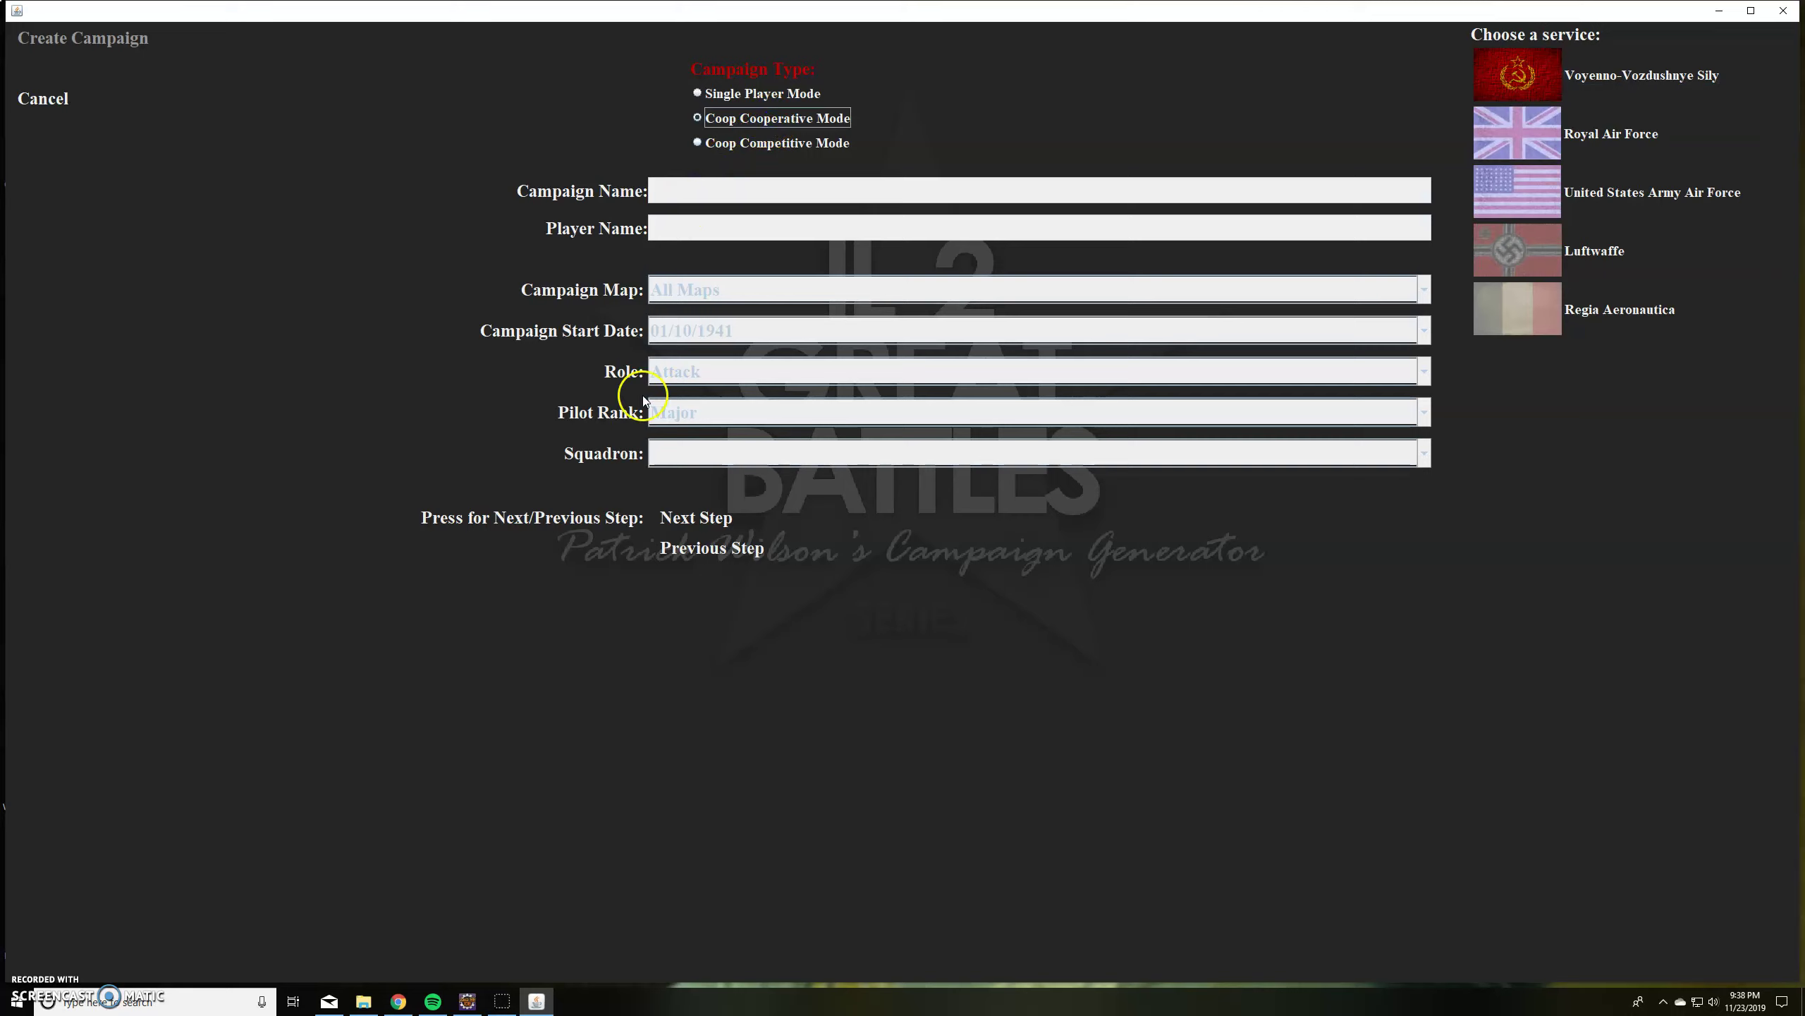
Enter the pilot's name in the campaign name field and correct its misspelling.
click(706, 516)
click(699, 179)
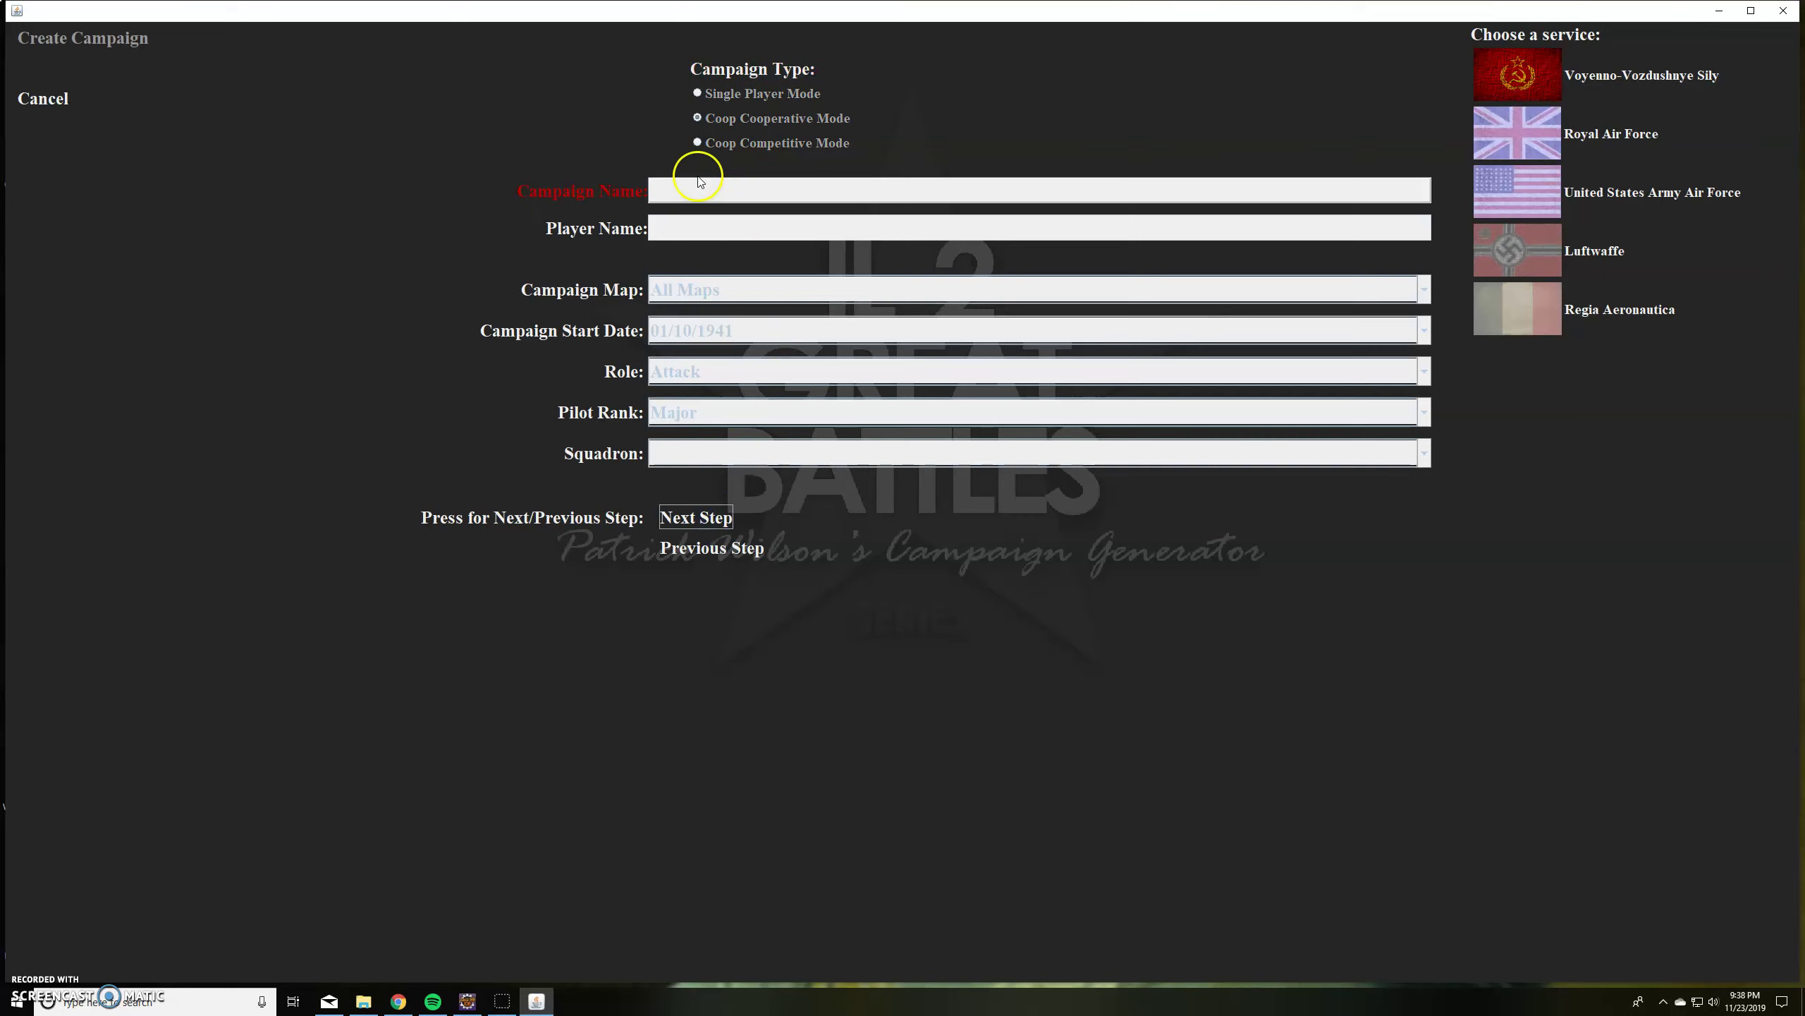
text(Russain )
text(Guy)
click(721, 199)
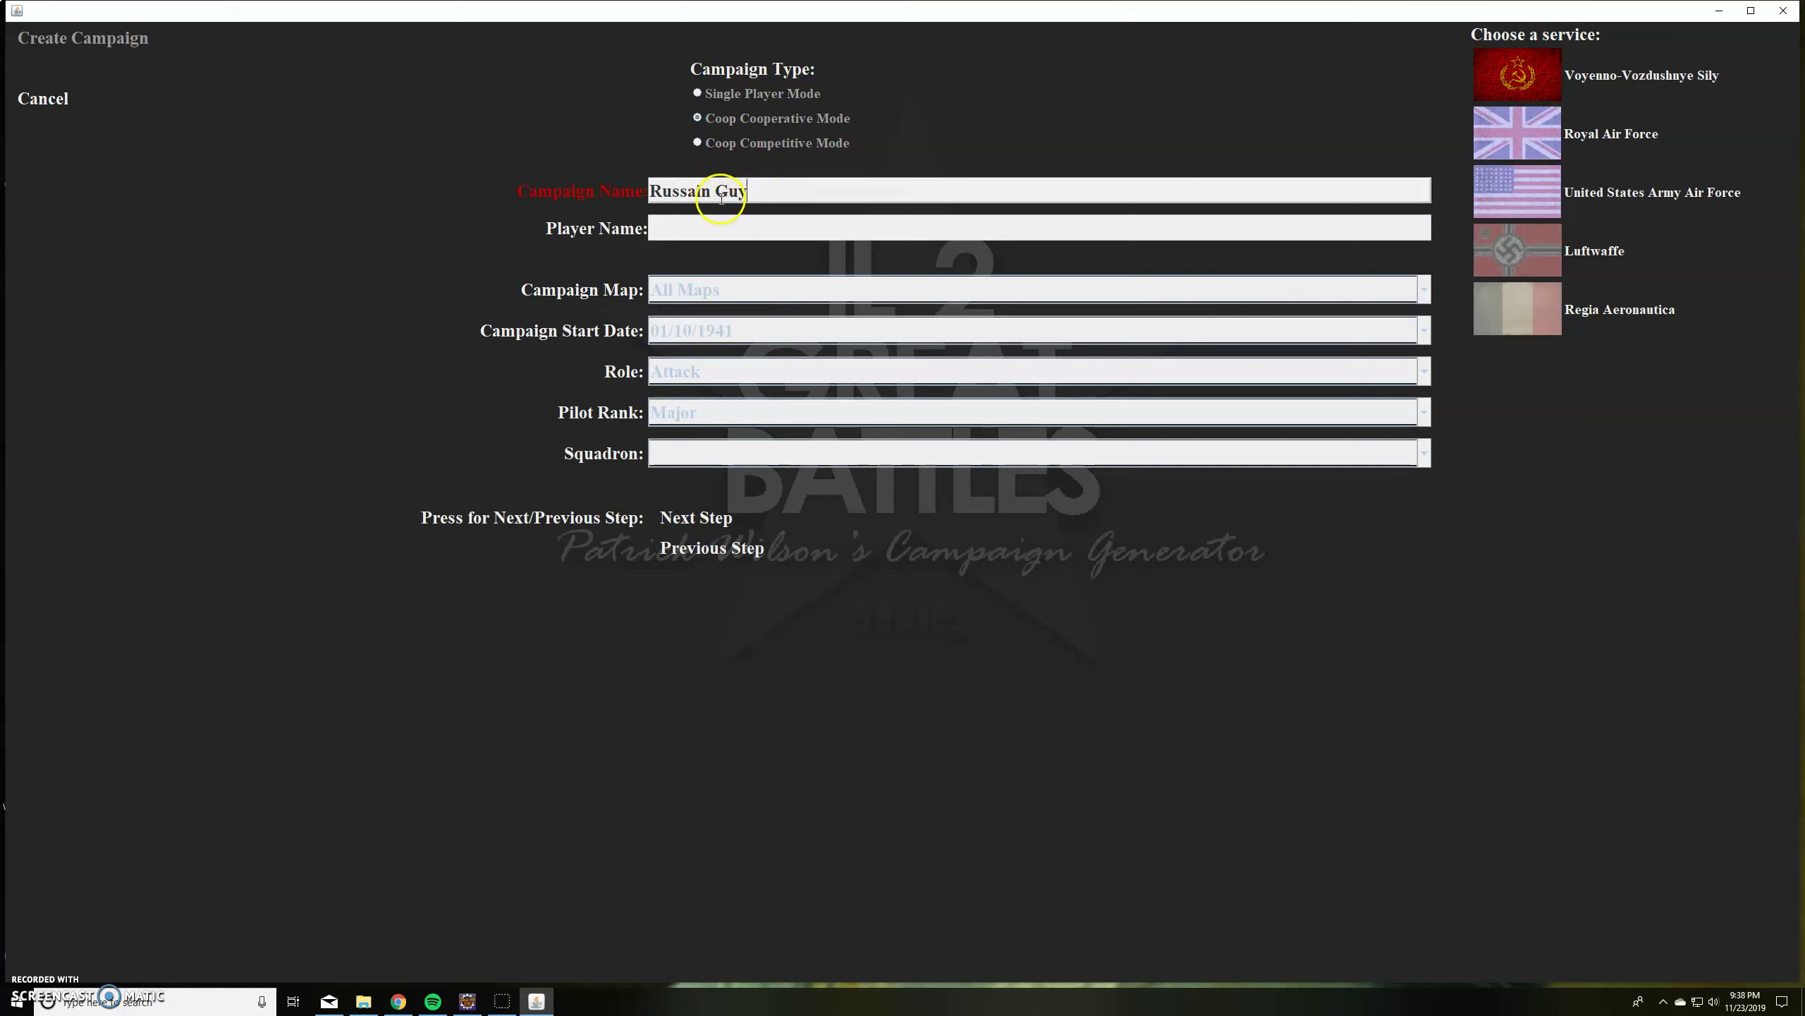
click(697, 190)
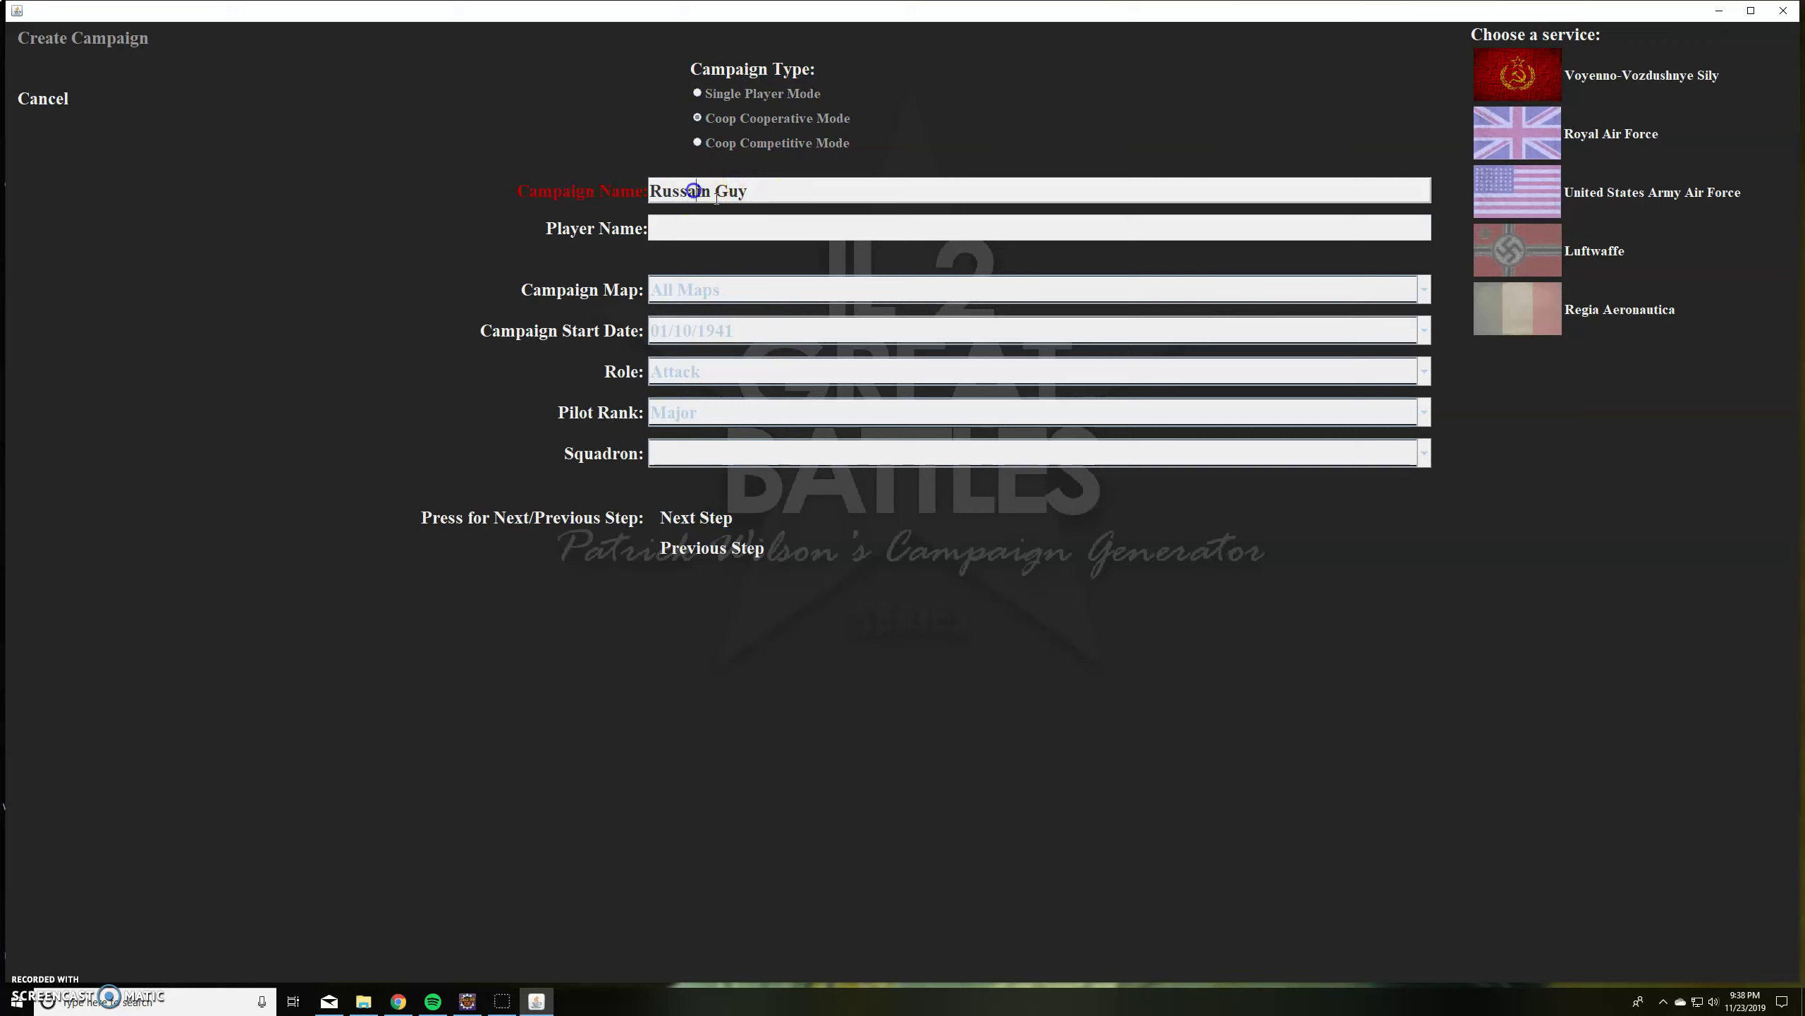
click(808, 216)
key(BackSpace)
key(BackSpace)
text(ia)
click(709, 540)
click(687, 218)
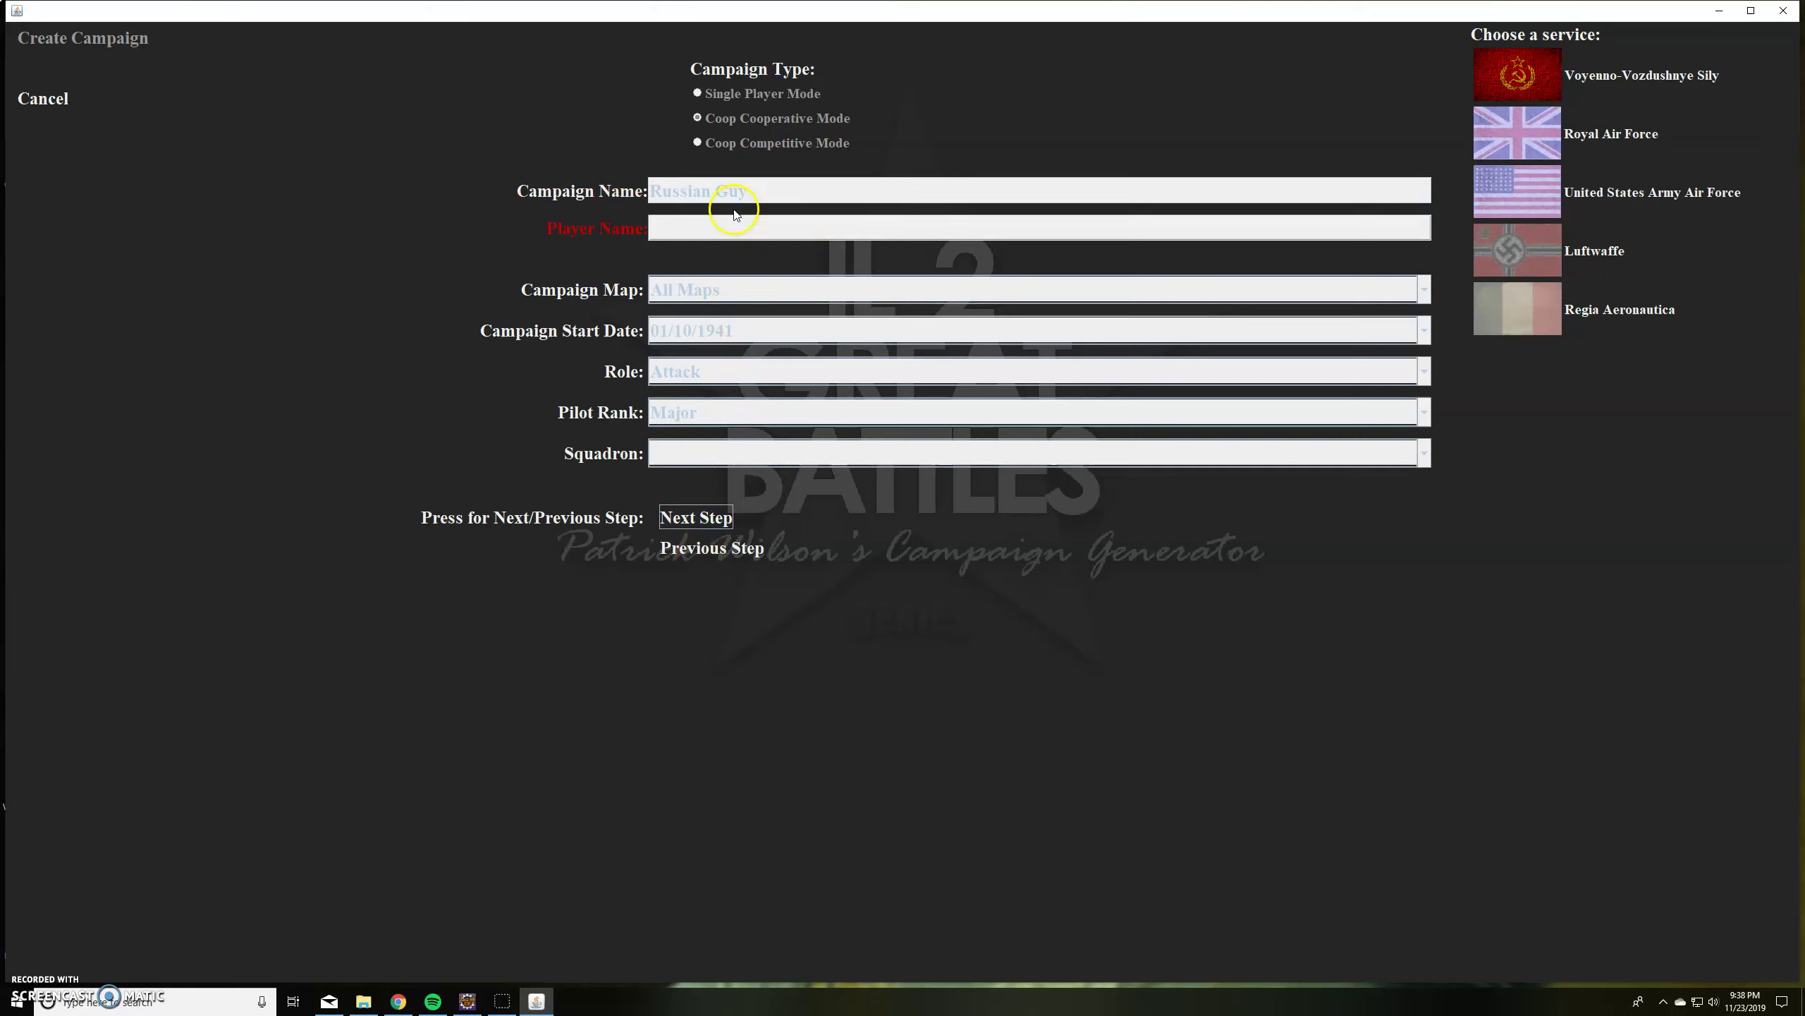
Replace the campaign name with 'Coop Campaign' and move on to the player name.
click(736, 546)
drag(753, 189, 617, 186)
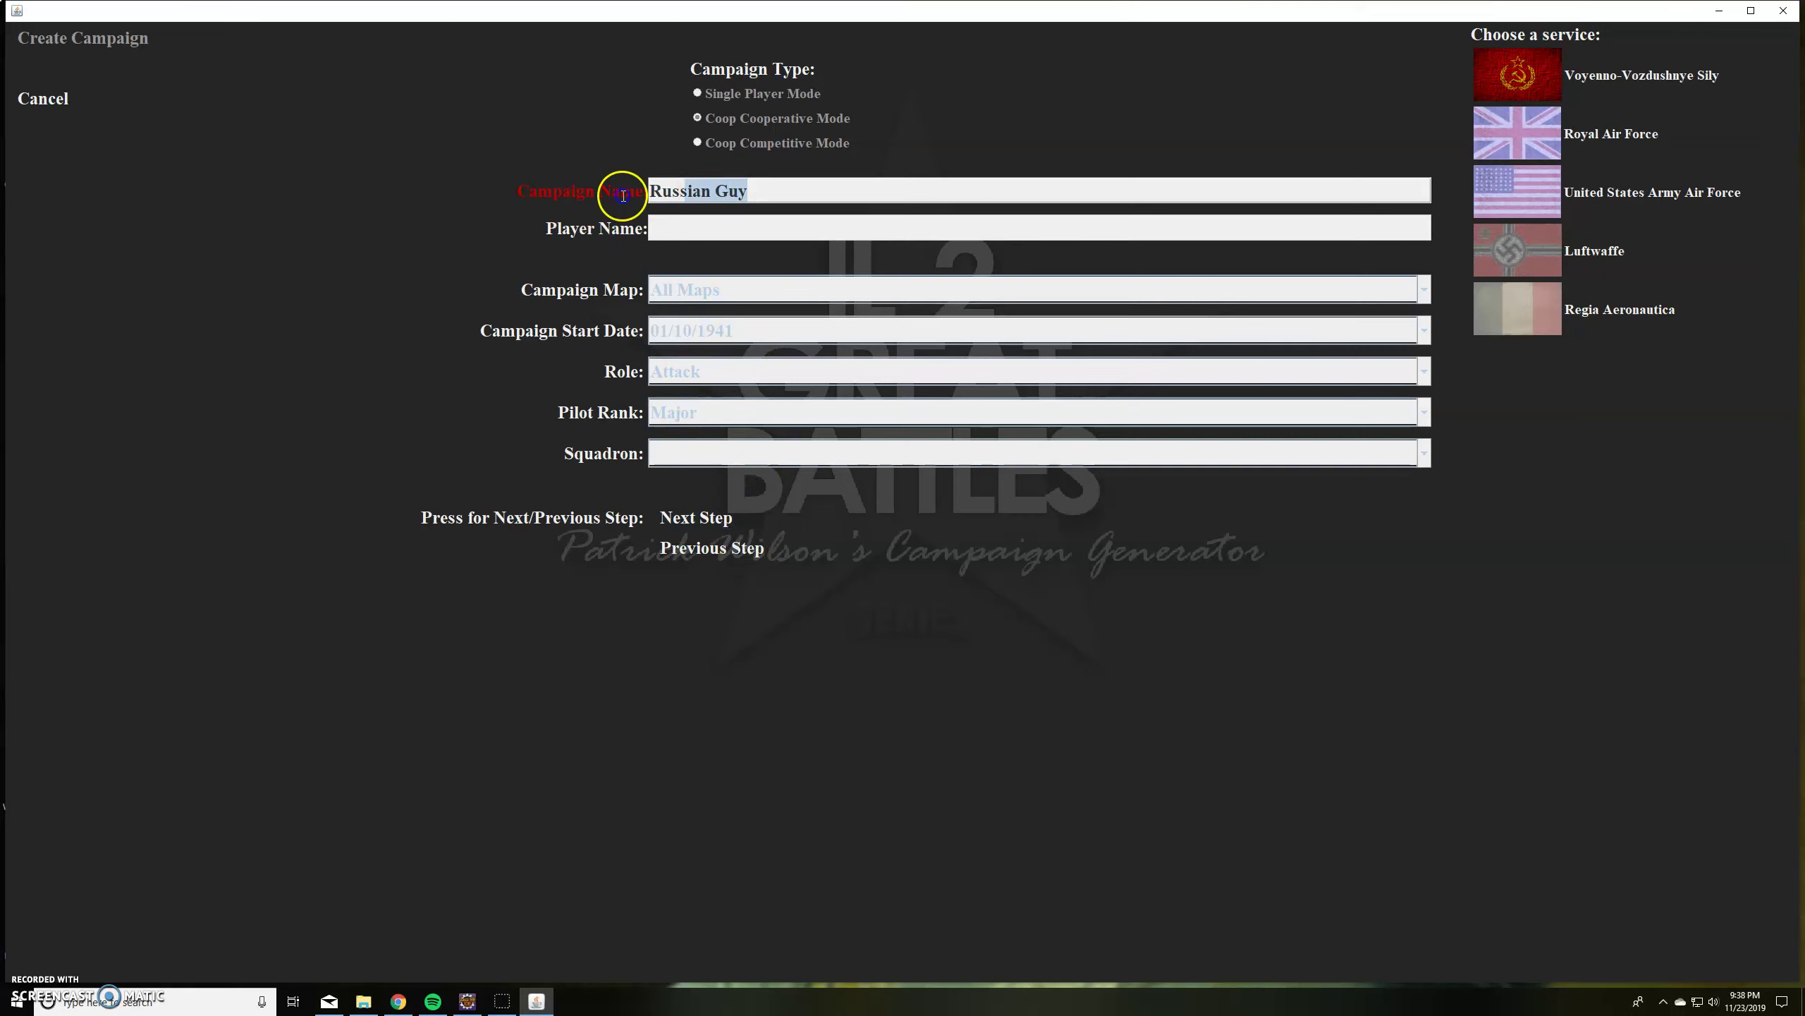
key(BackSpace)
text(Coo)
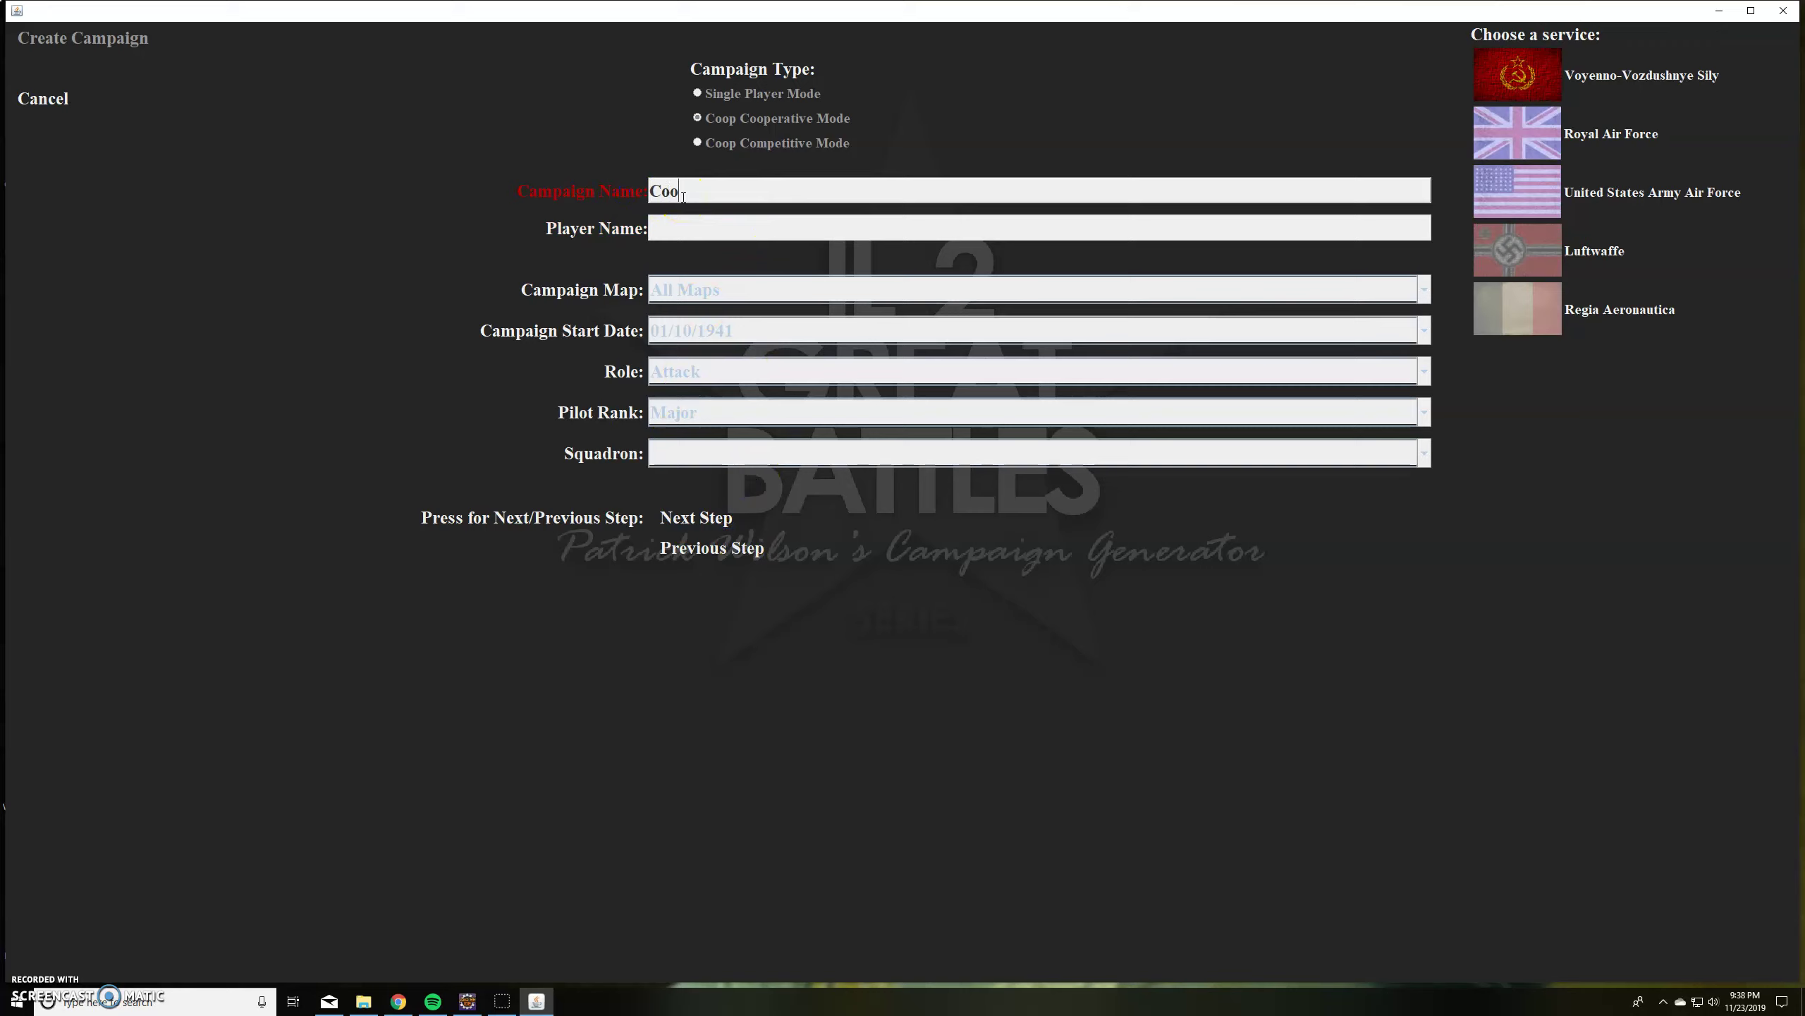
text(p Campaign)
click(693, 517)
click(682, 230)
Enter the player name and choose the Kuban campaign map.
text(Russian Guy)
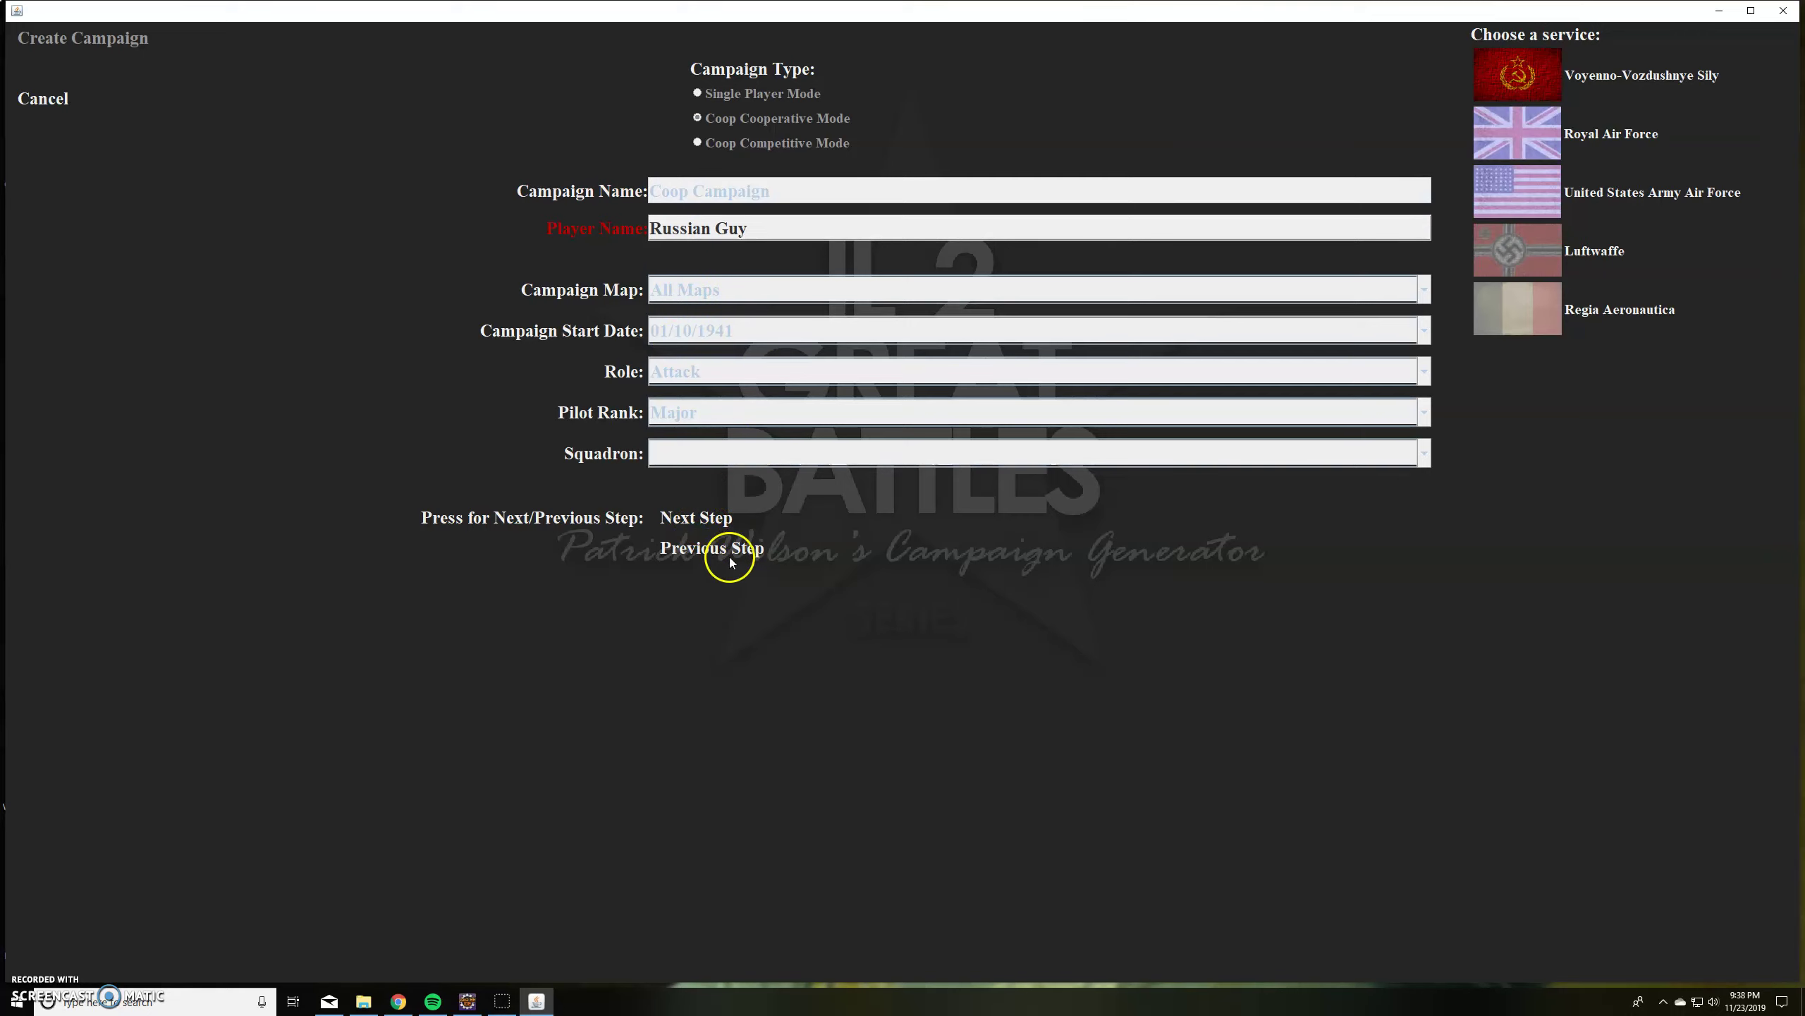
click(696, 516)
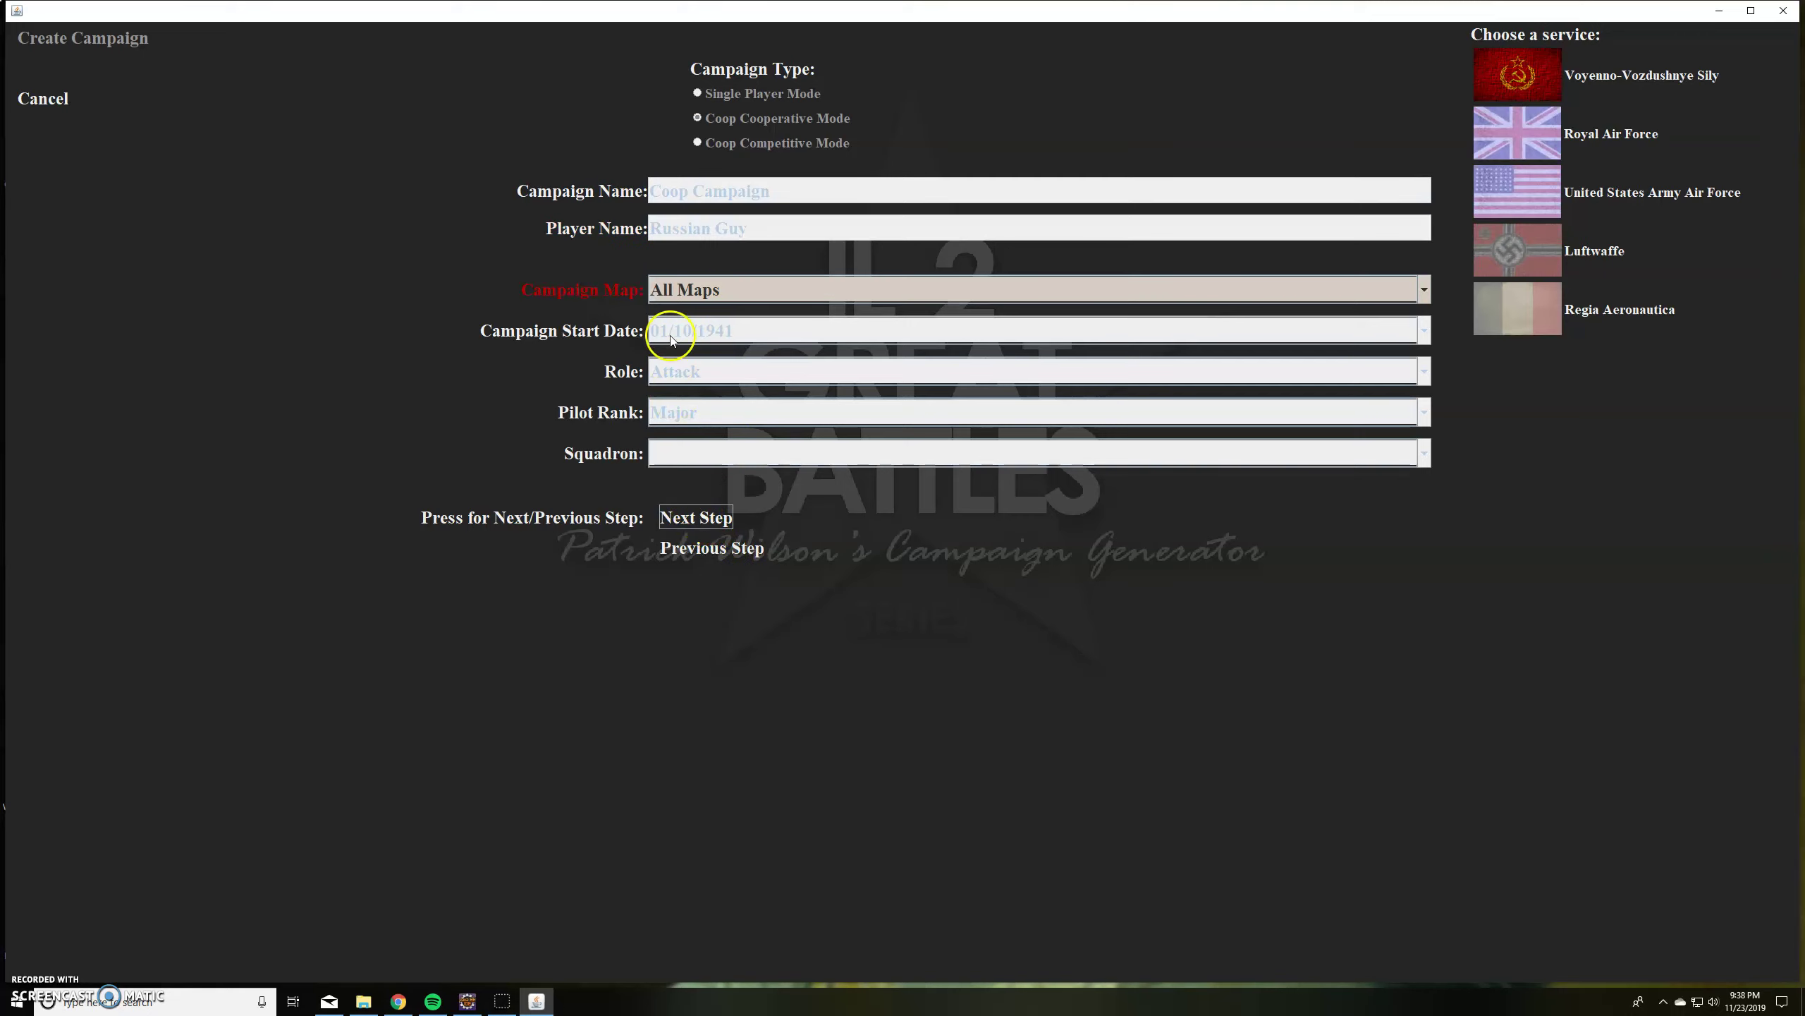
click(693, 291)
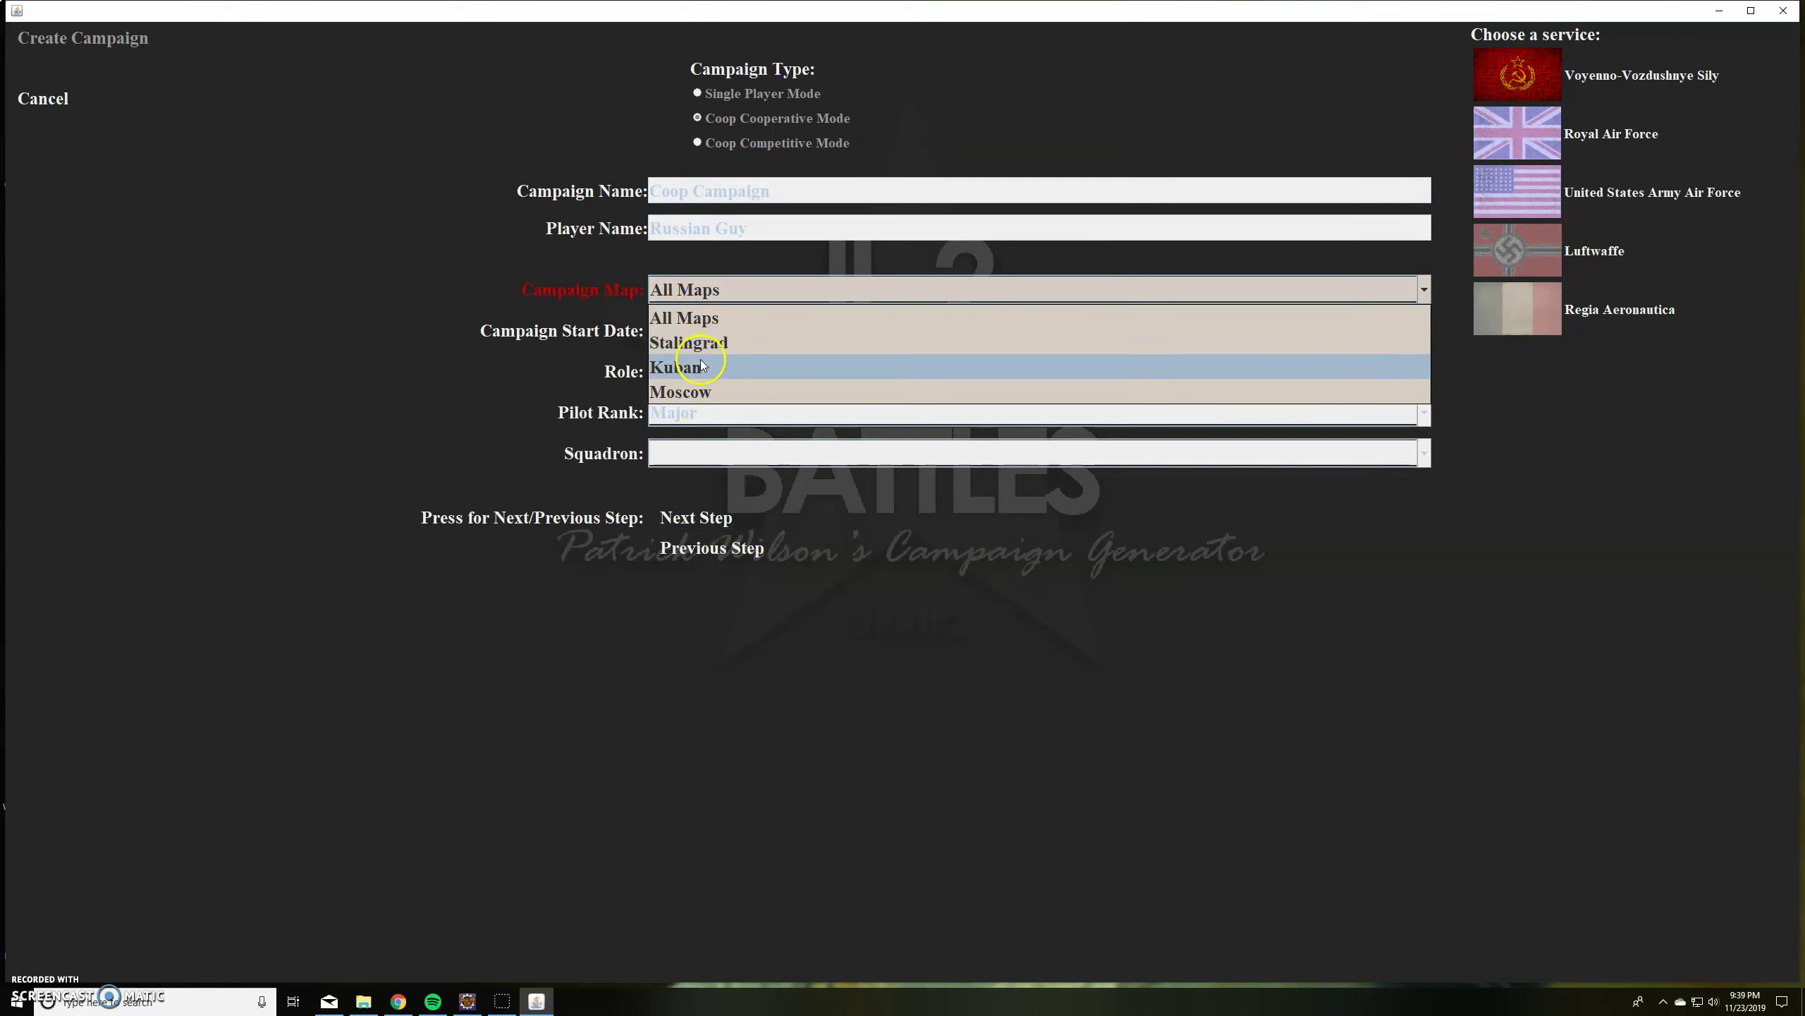
click(708, 368)
click(702, 517)
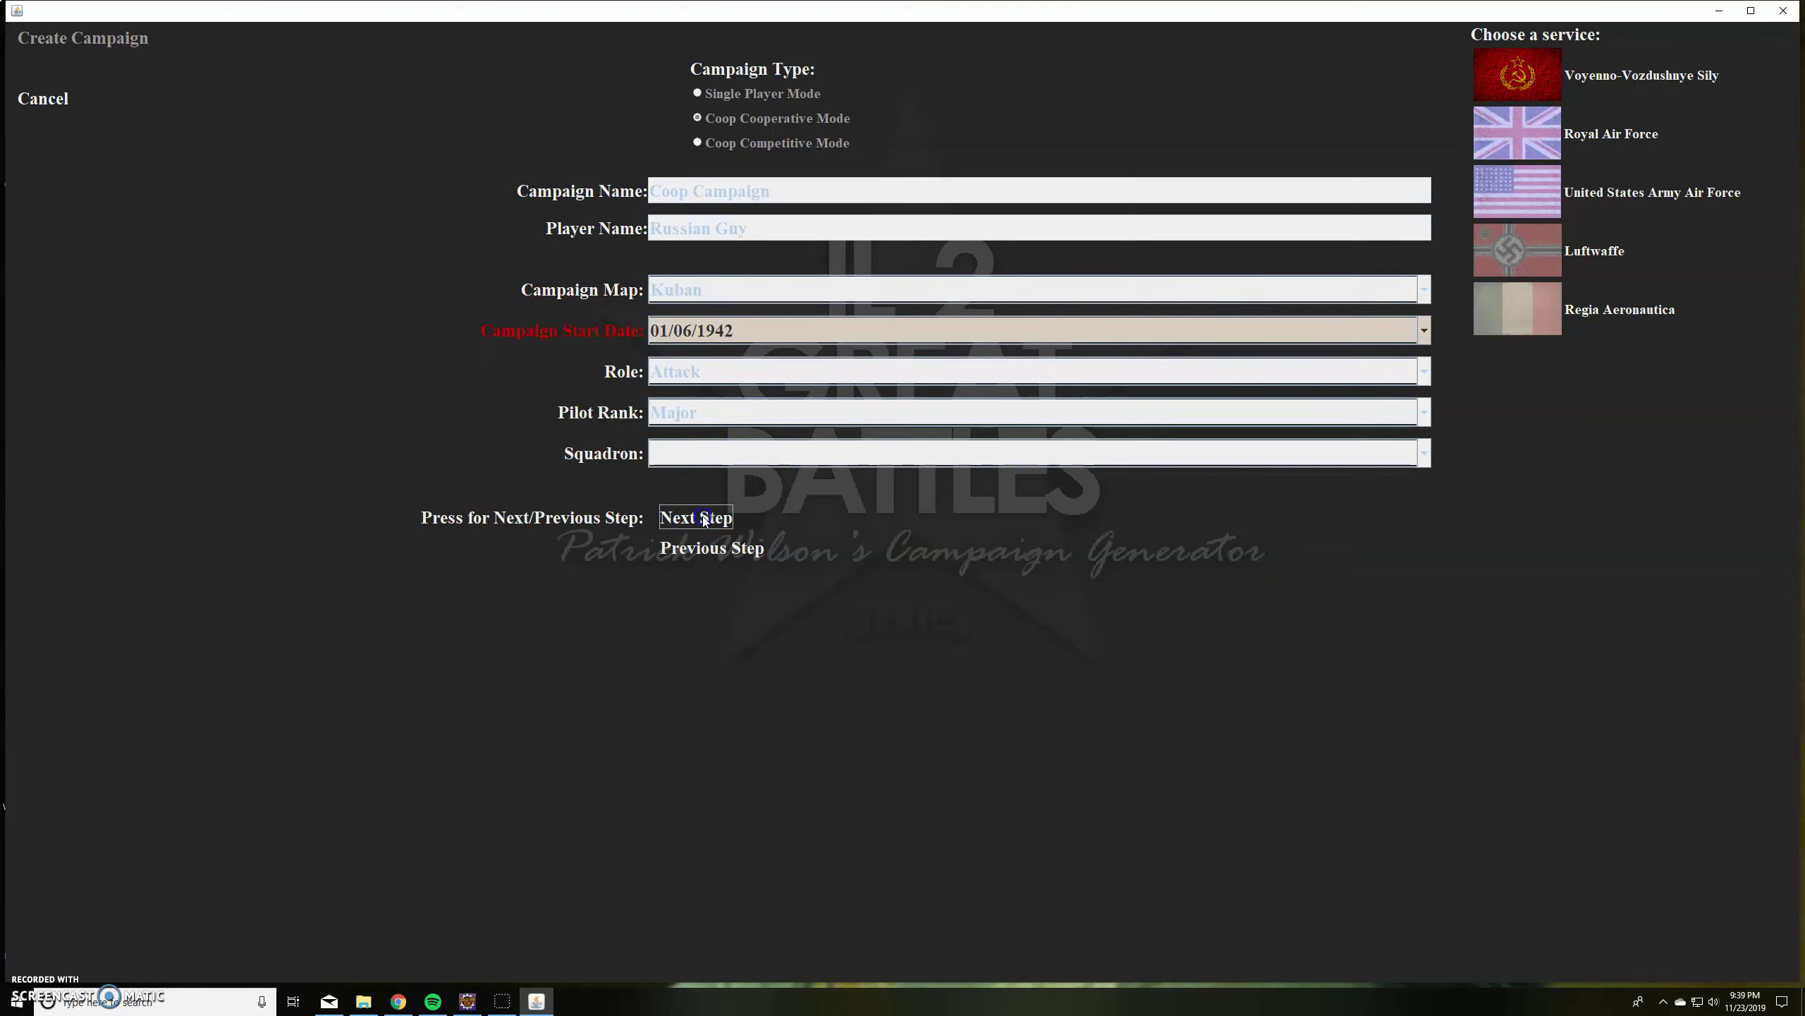
Set start date 01/09/1943 and keep Fighter, Serzhant and 3rd Guards Fighter Air Regiment.
click(704, 335)
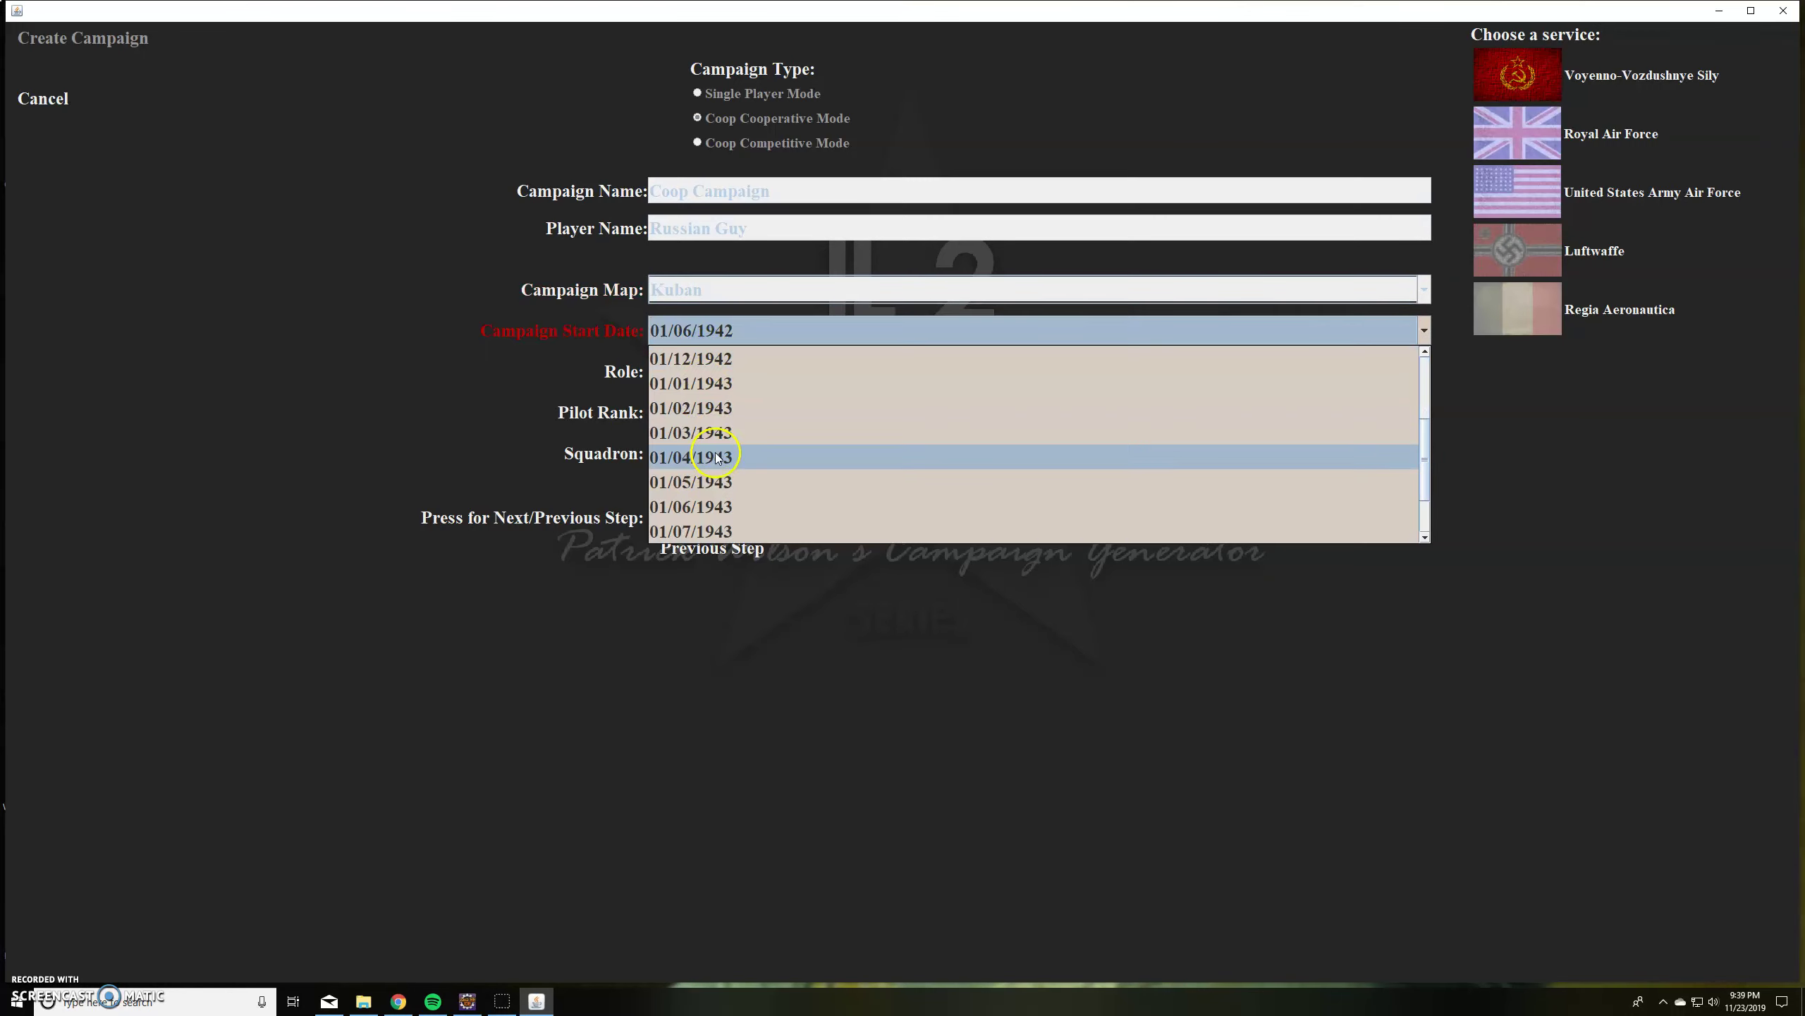
scroll(718, 491, down, 3)
click(719, 506)
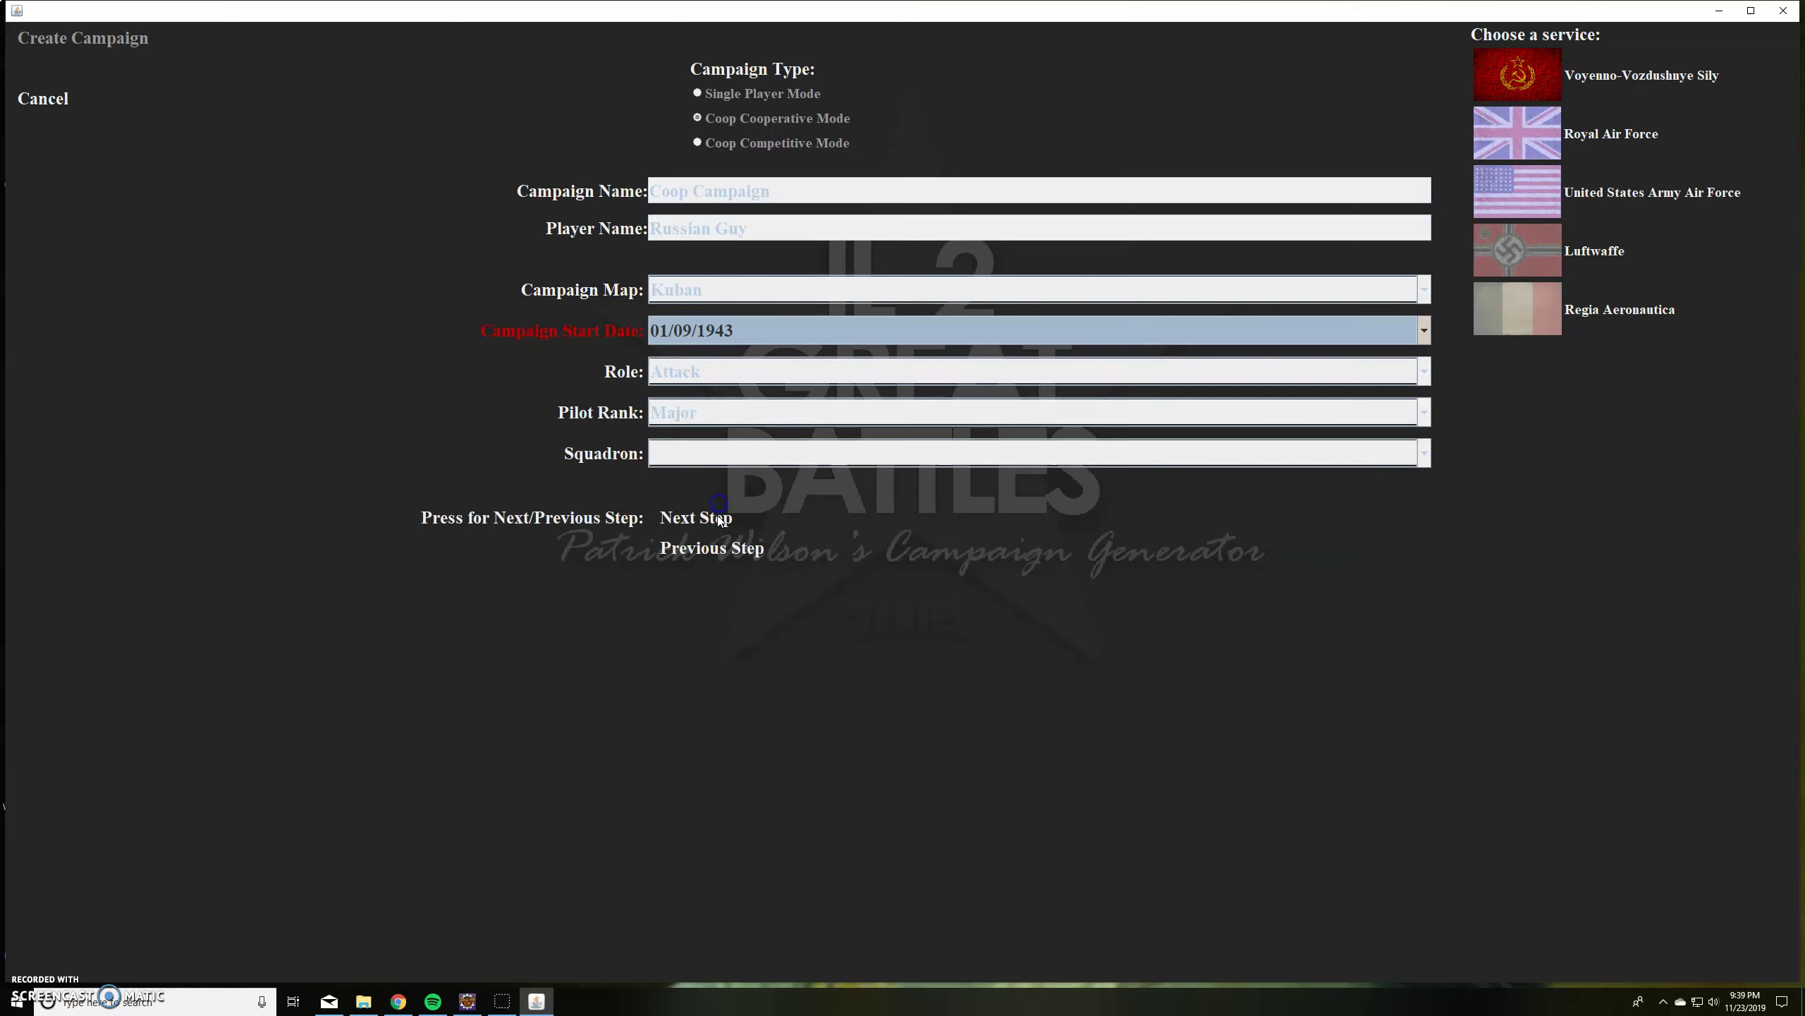
click(713, 520)
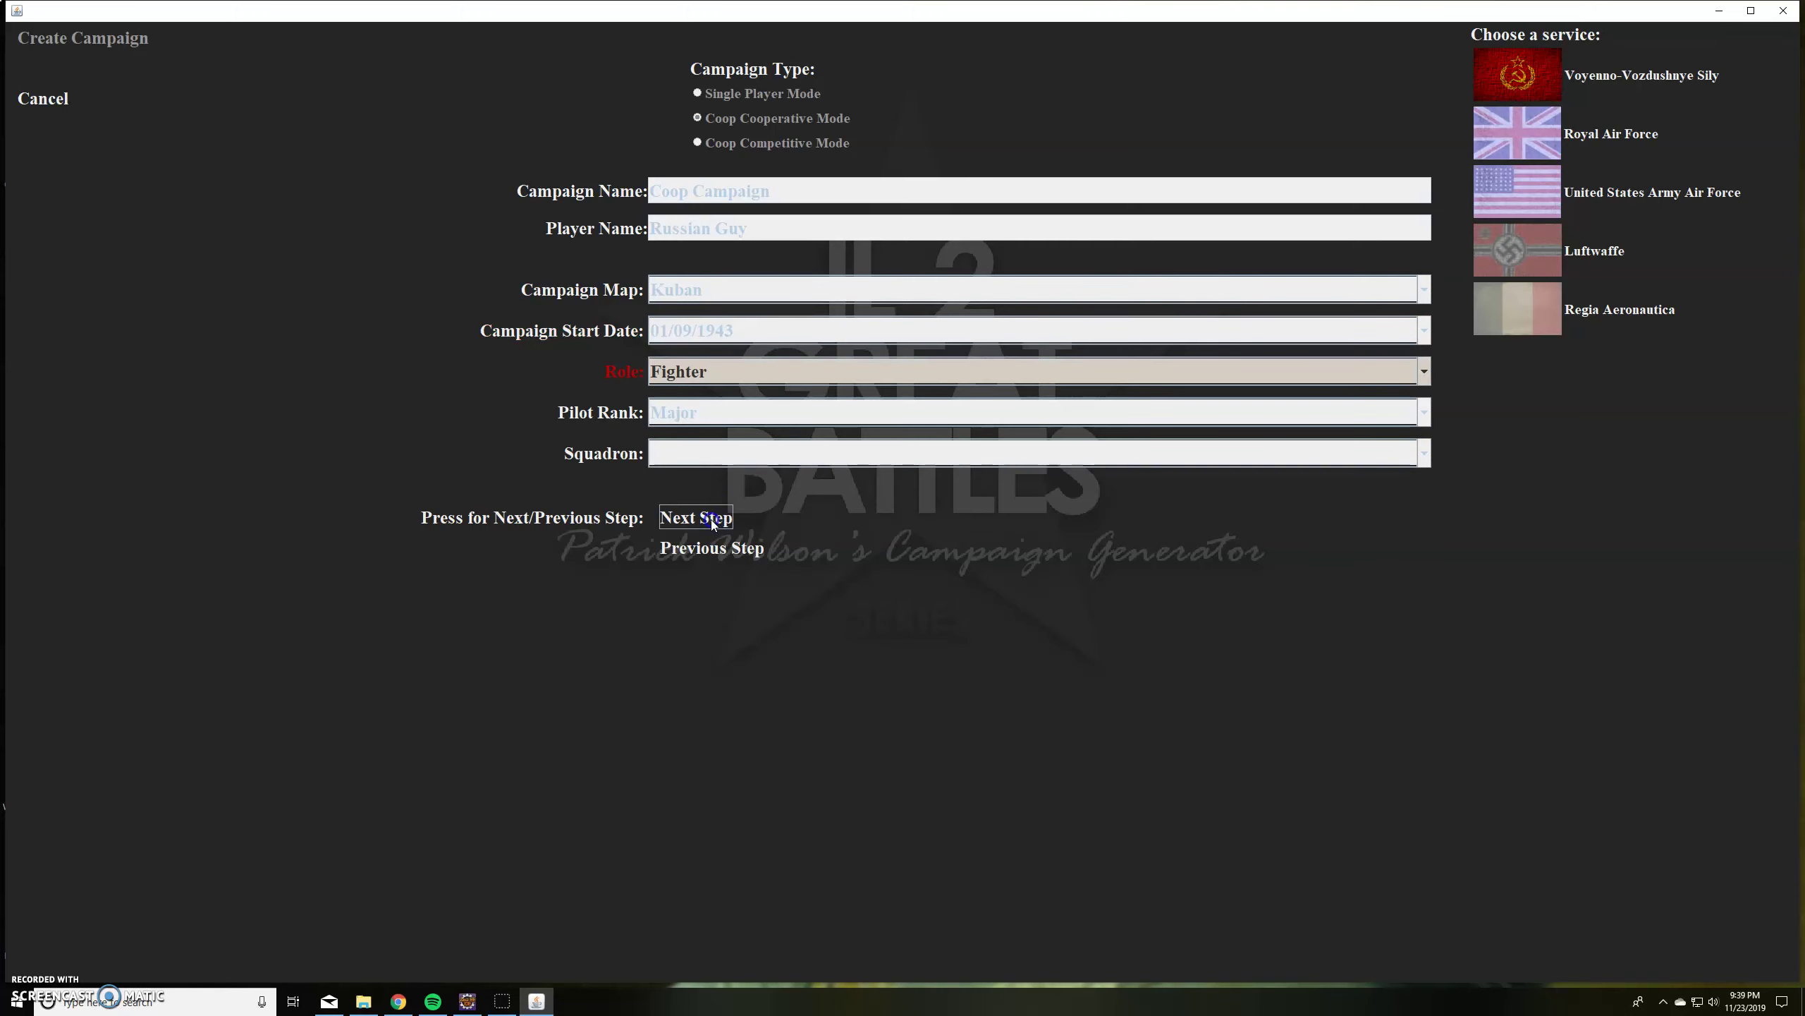
click(713, 520)
click(713, 520)
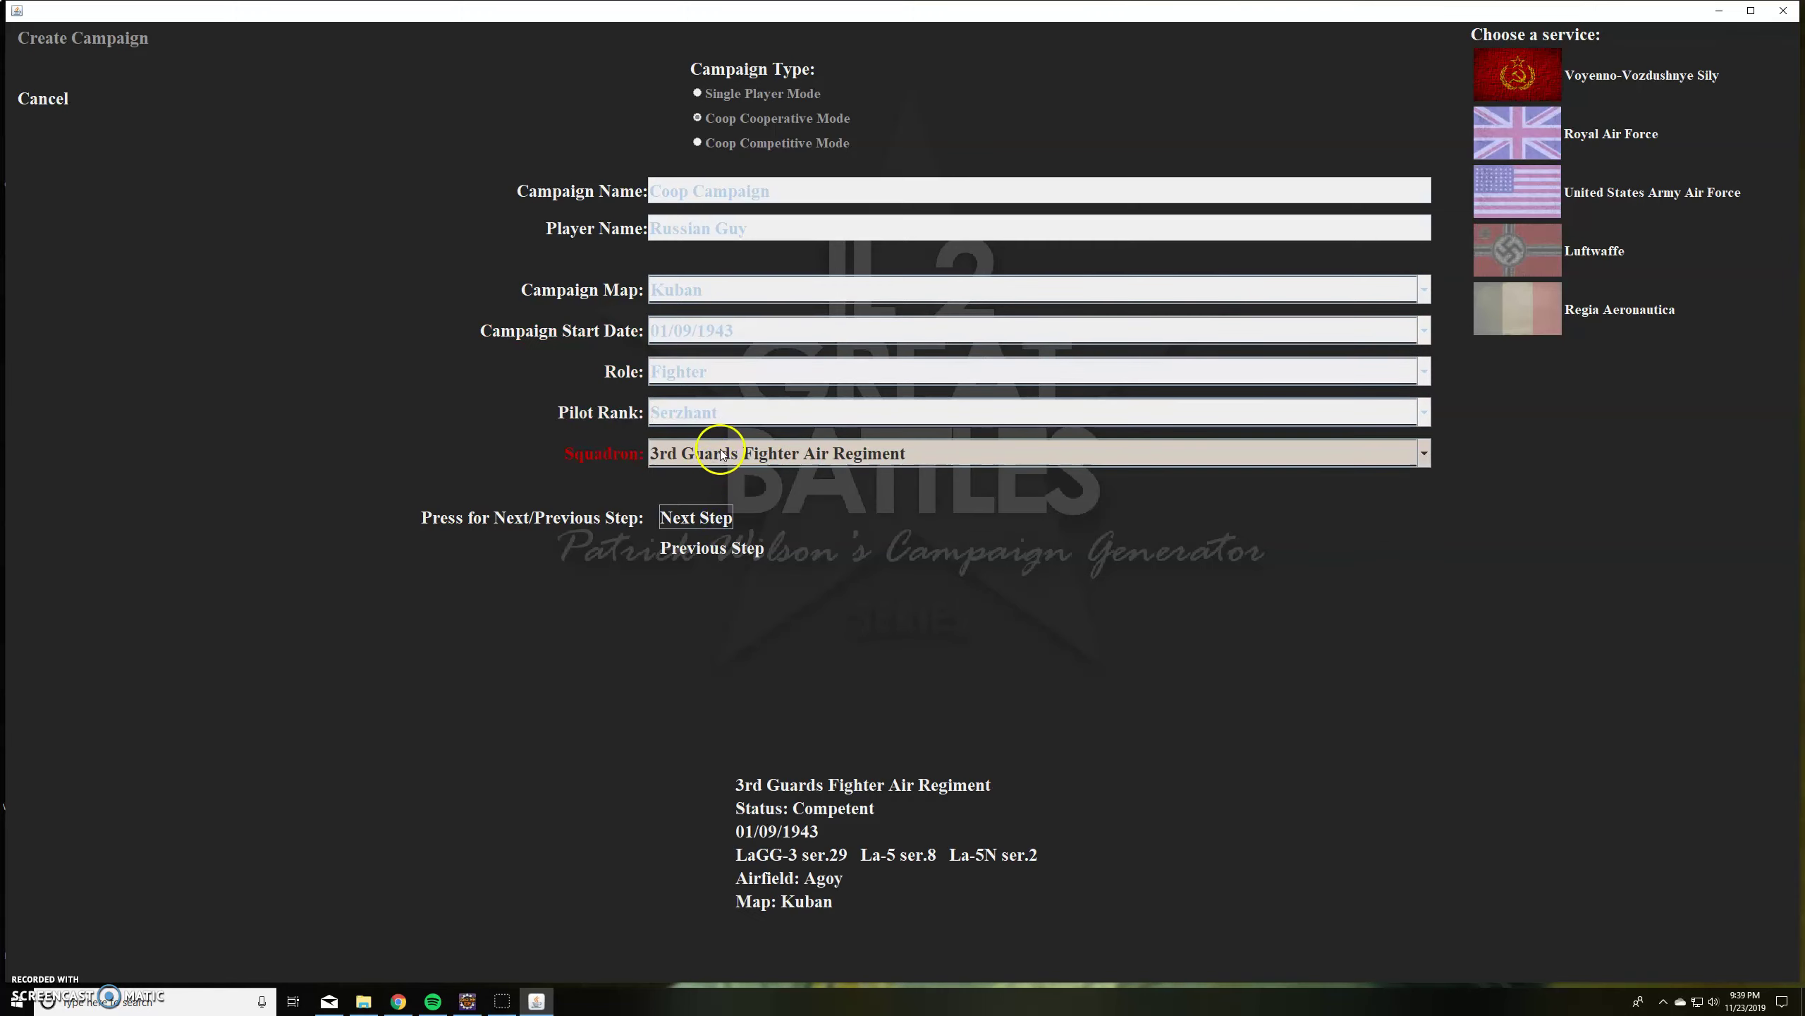
click(720, 455)
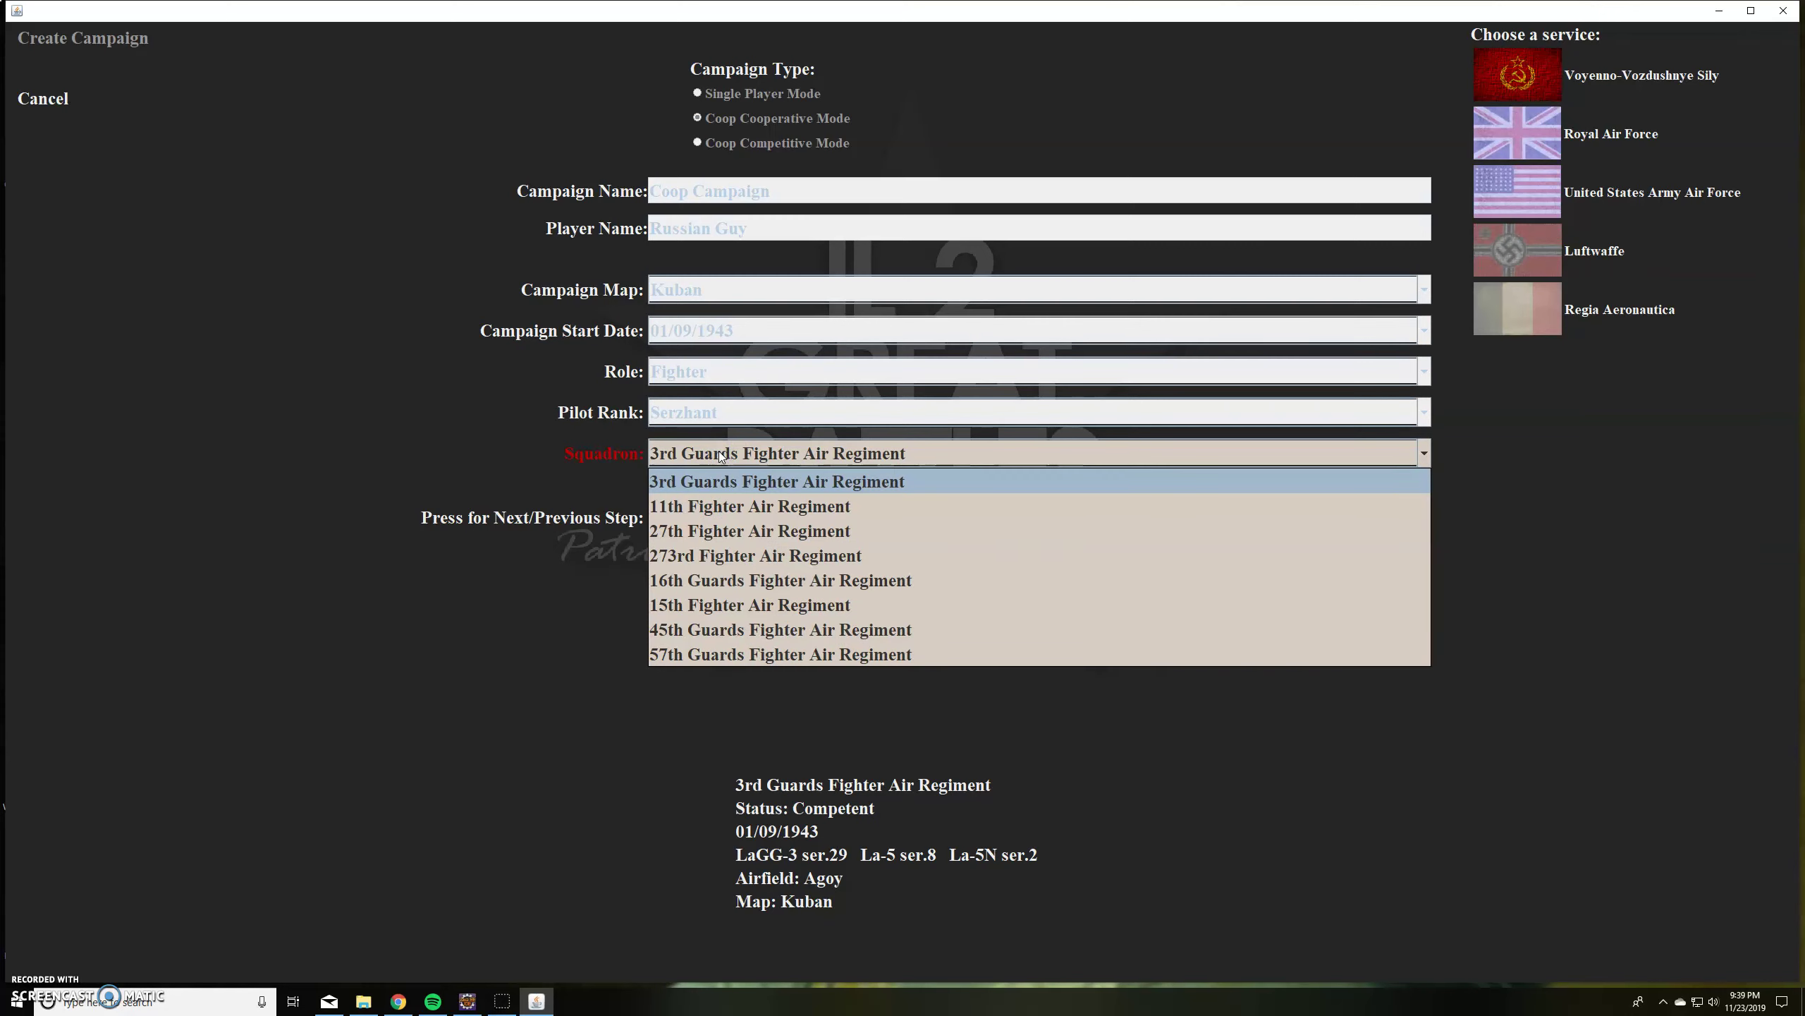
click(723, 479)
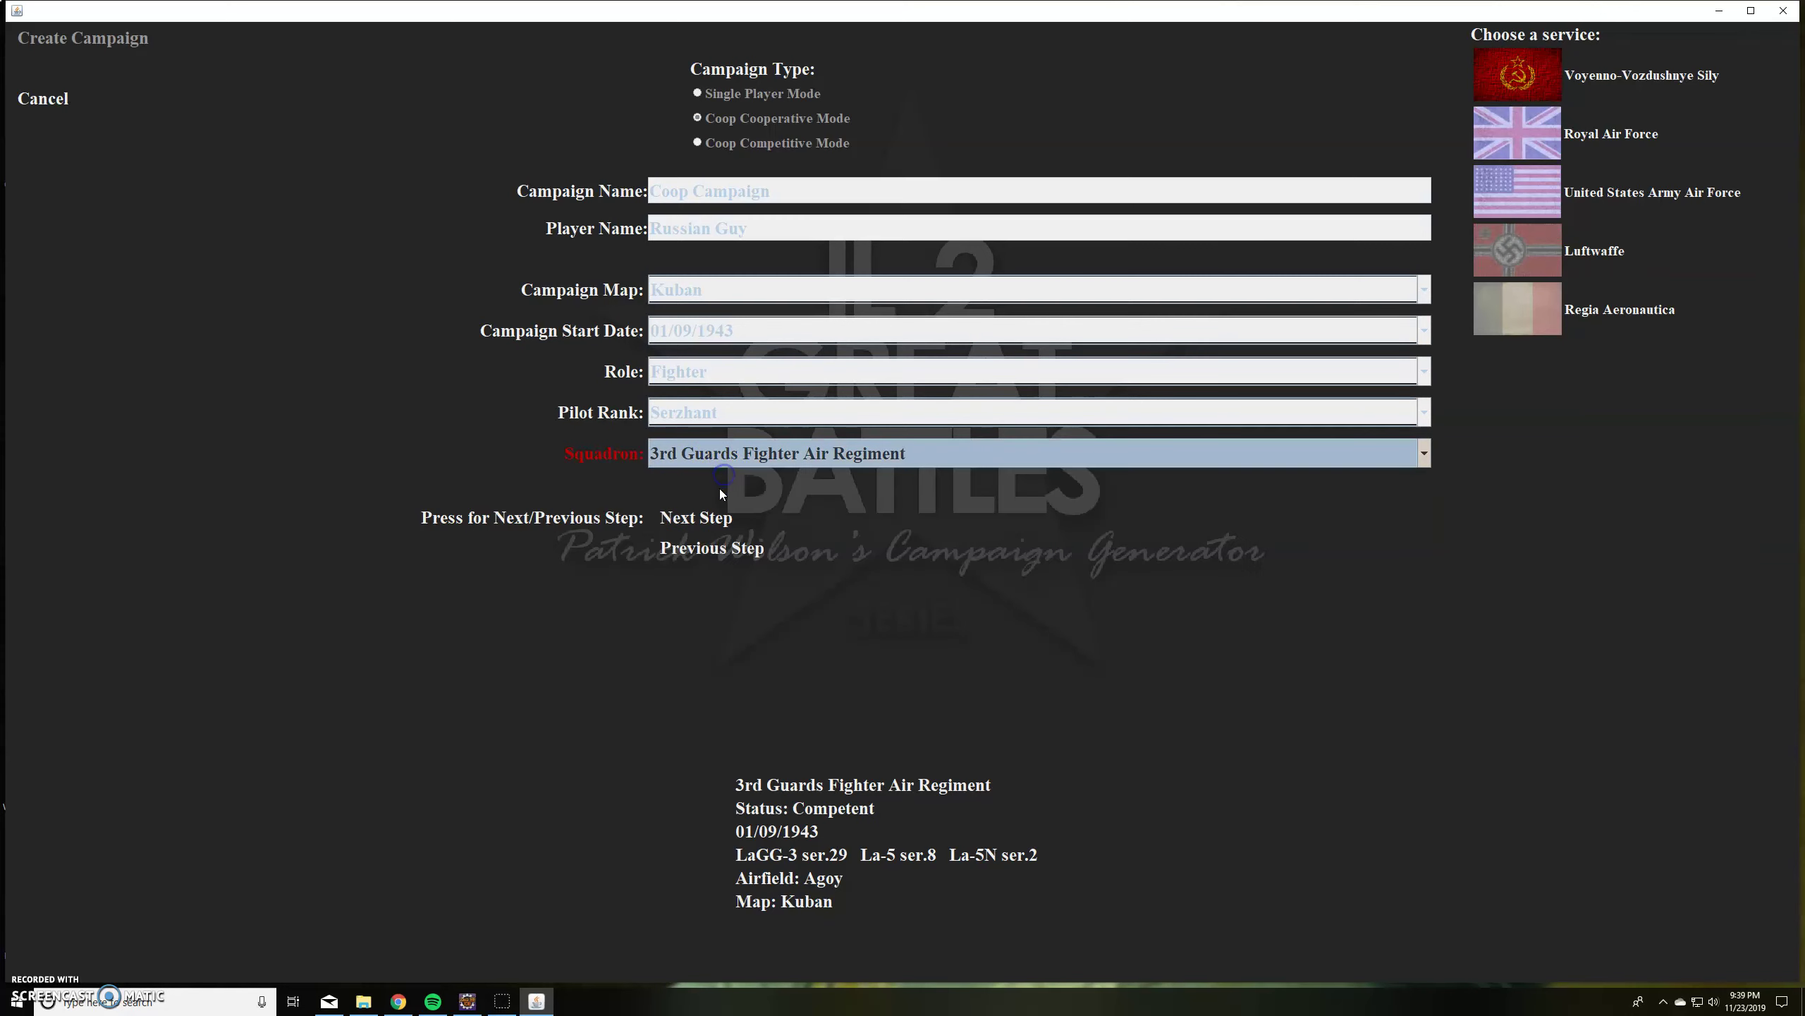
click(695, 517)
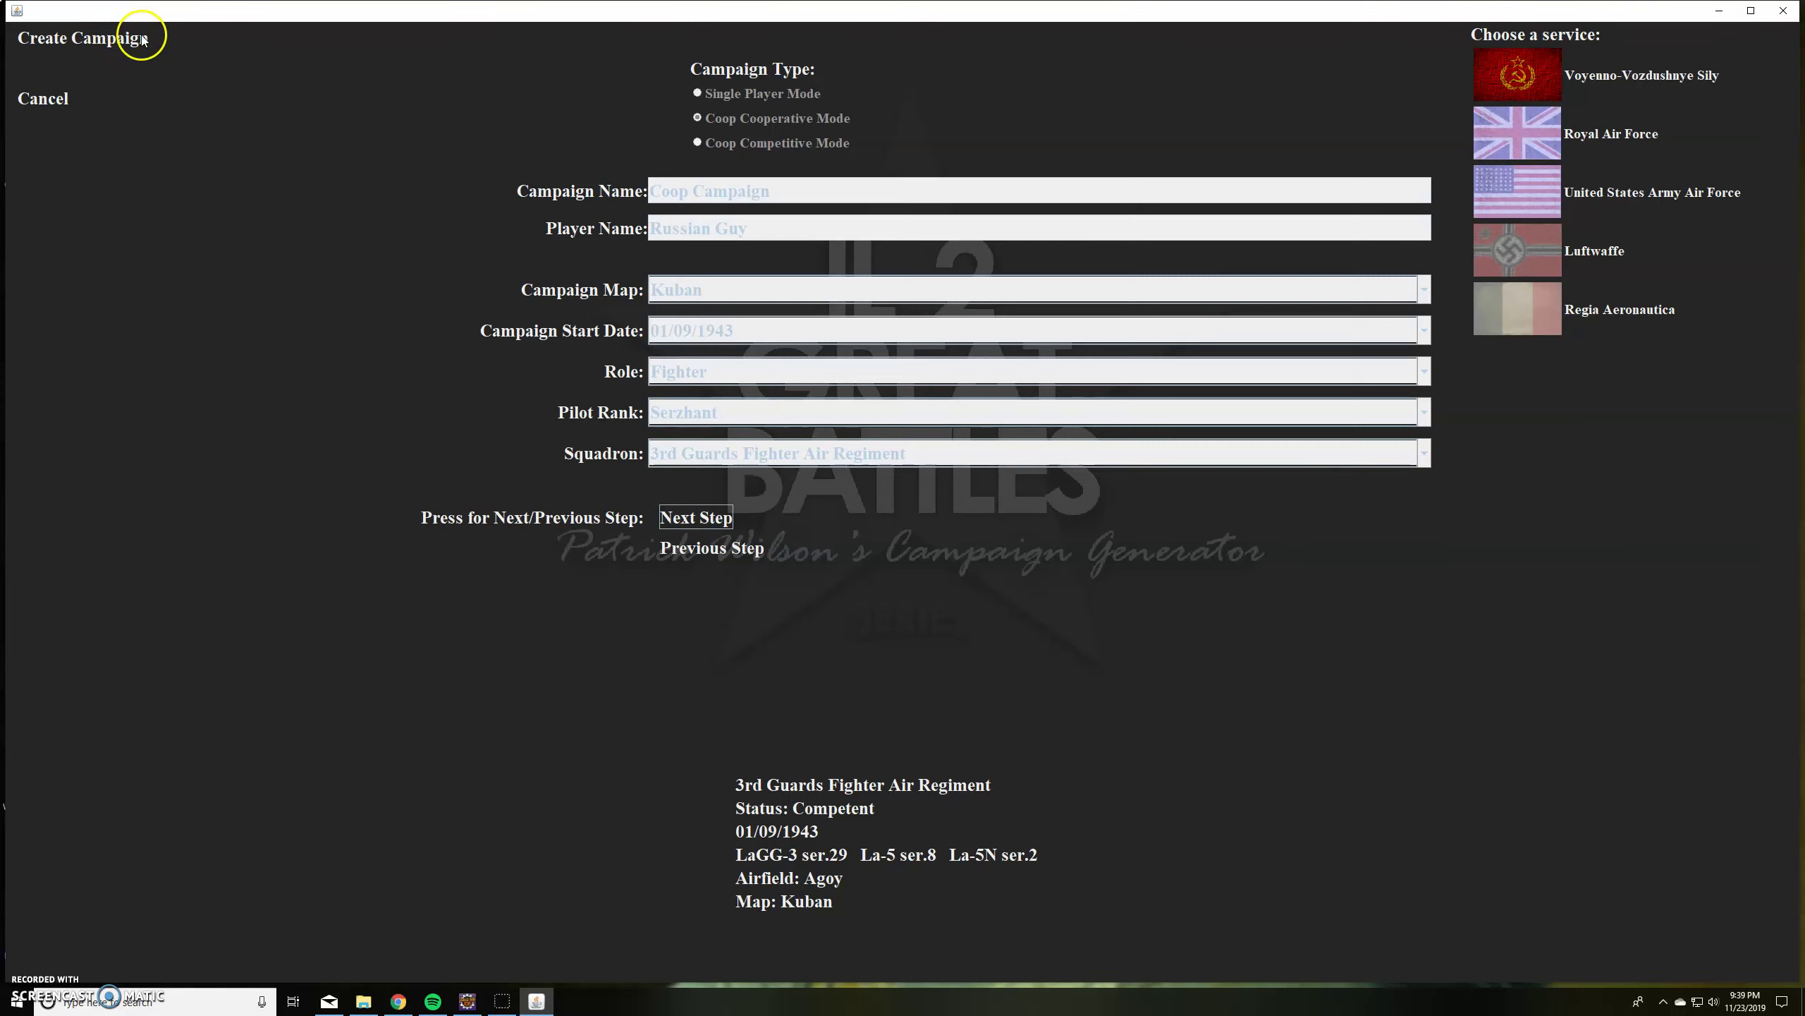
Generate the Coop Campaign, showing its 3rd Guards Fighter Air Regiment roster at Agoy.
click(110, 38)
click(110, 41)
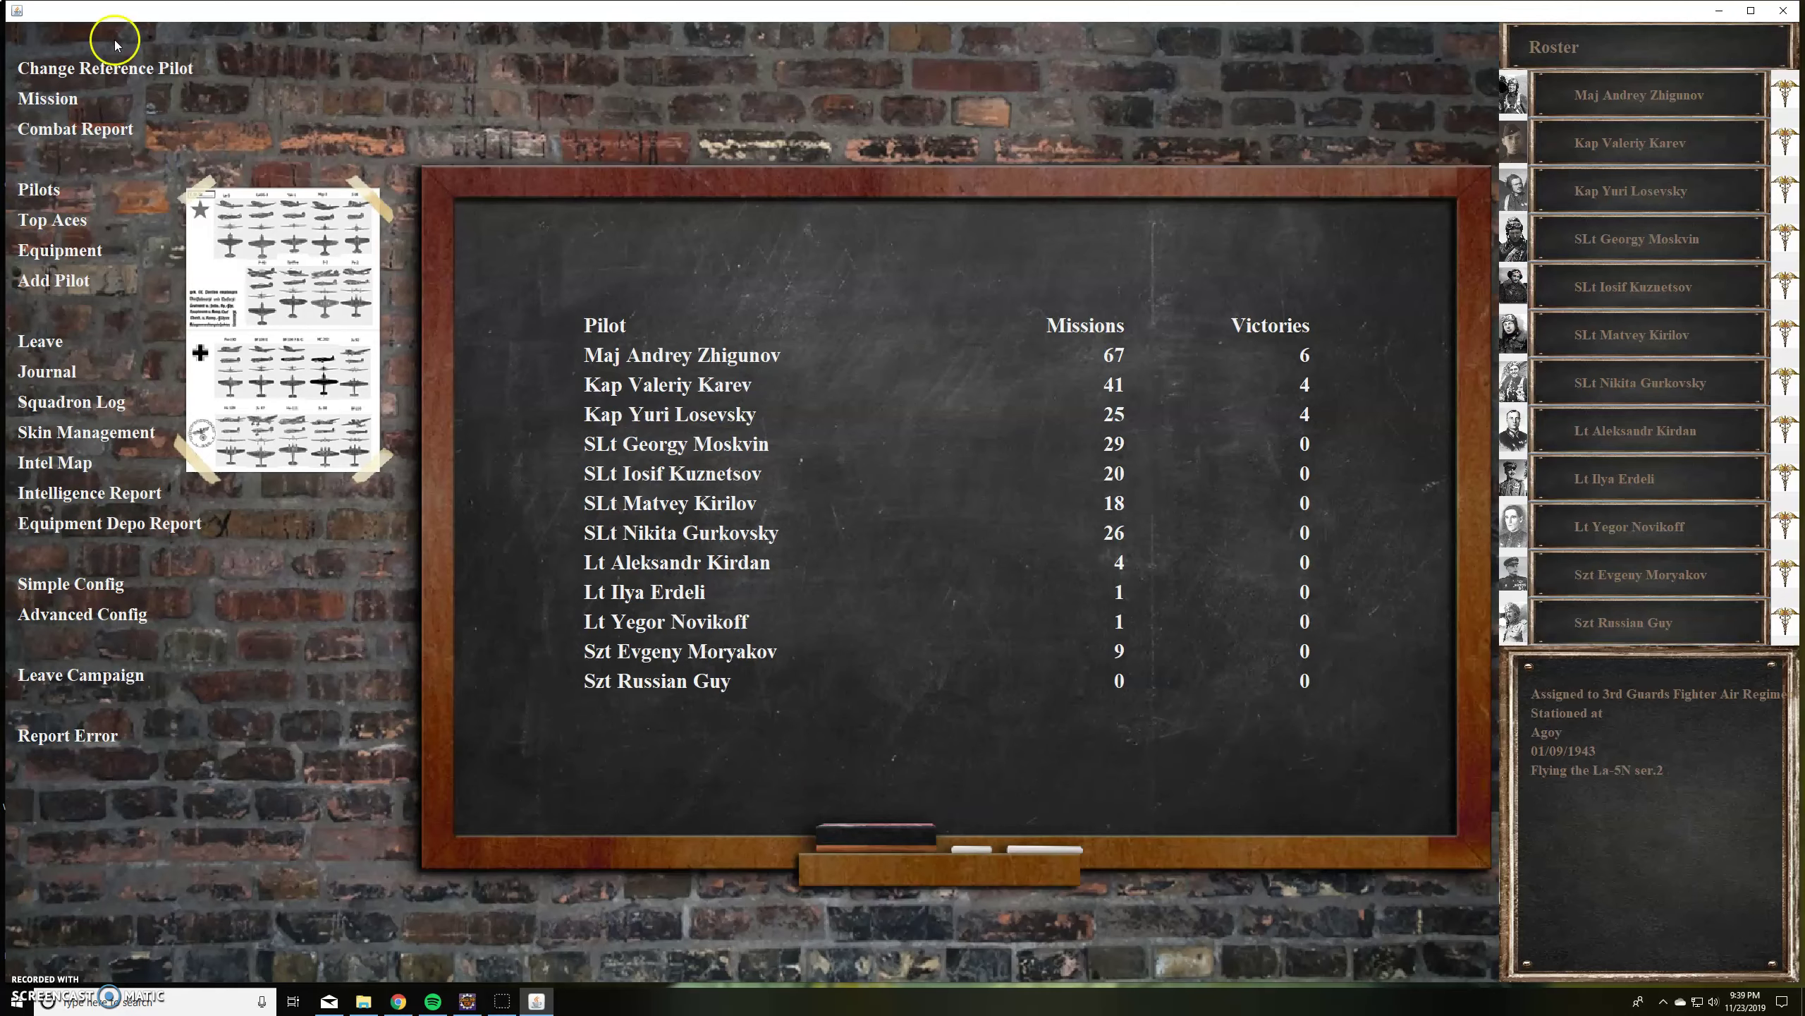
Return to the main menu and check the new Coop Campaign entry among available campaigns.
click(119, 677)
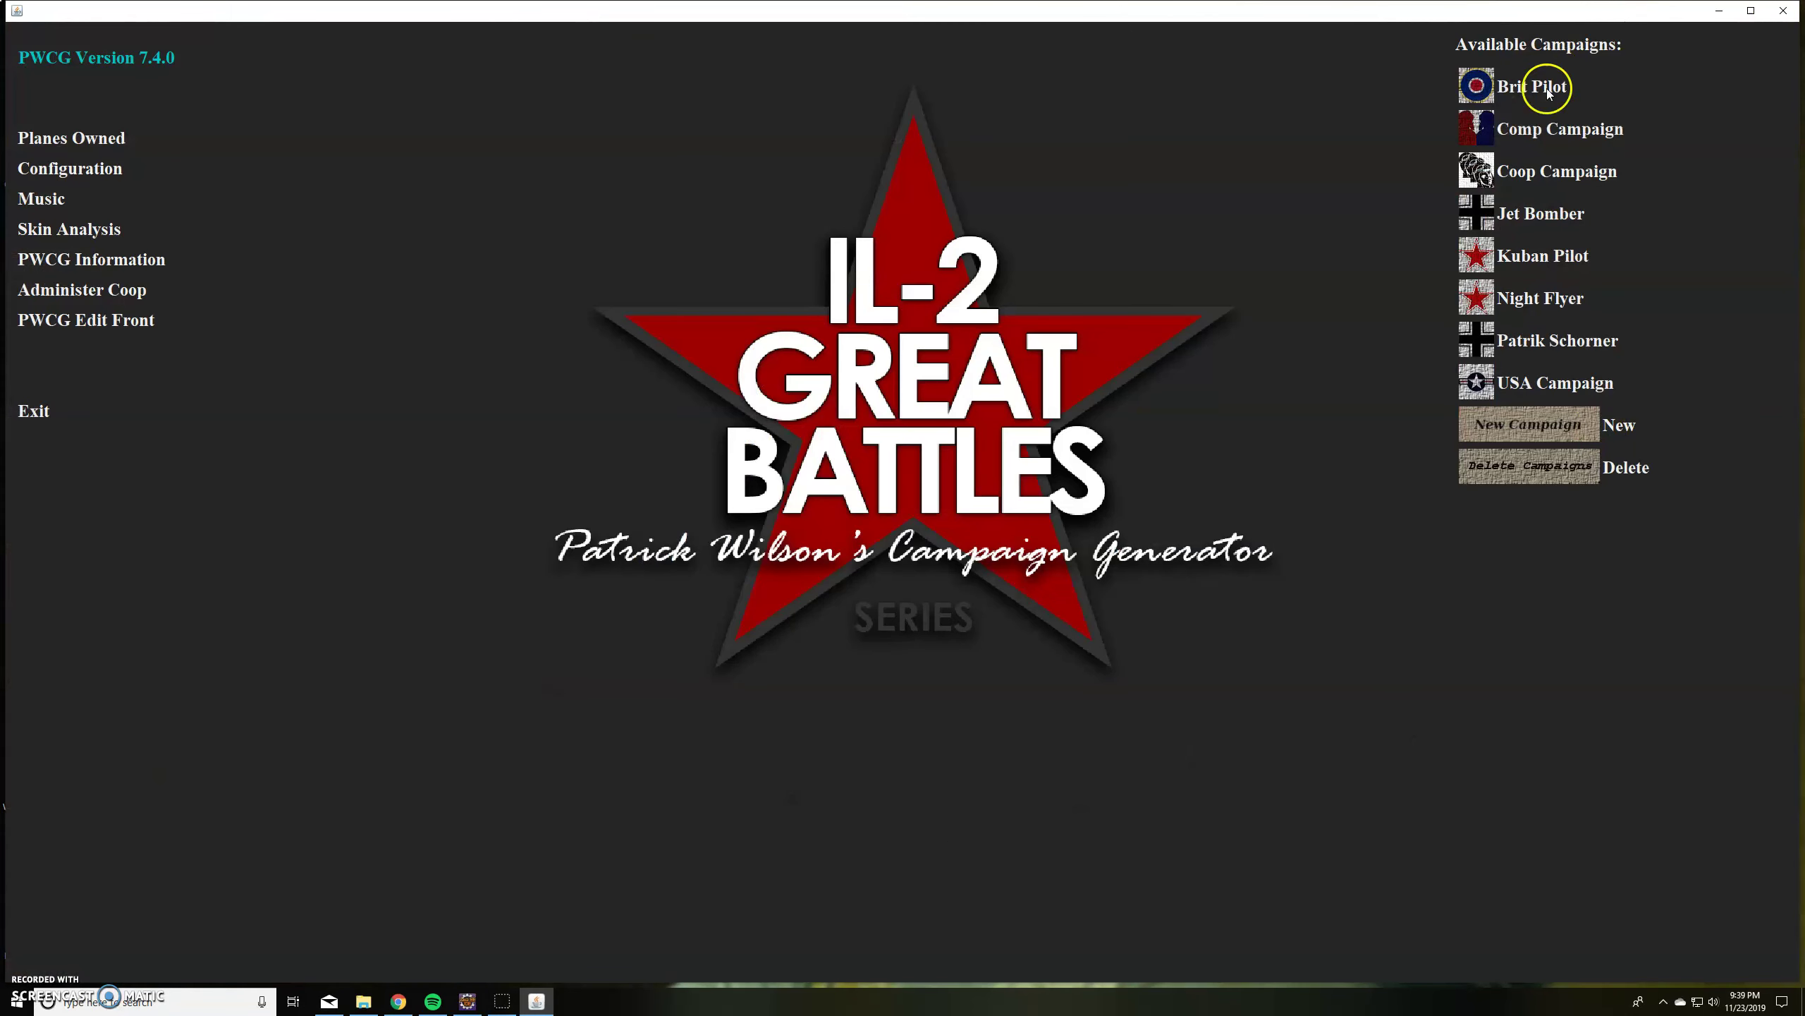
click(1487, 176)
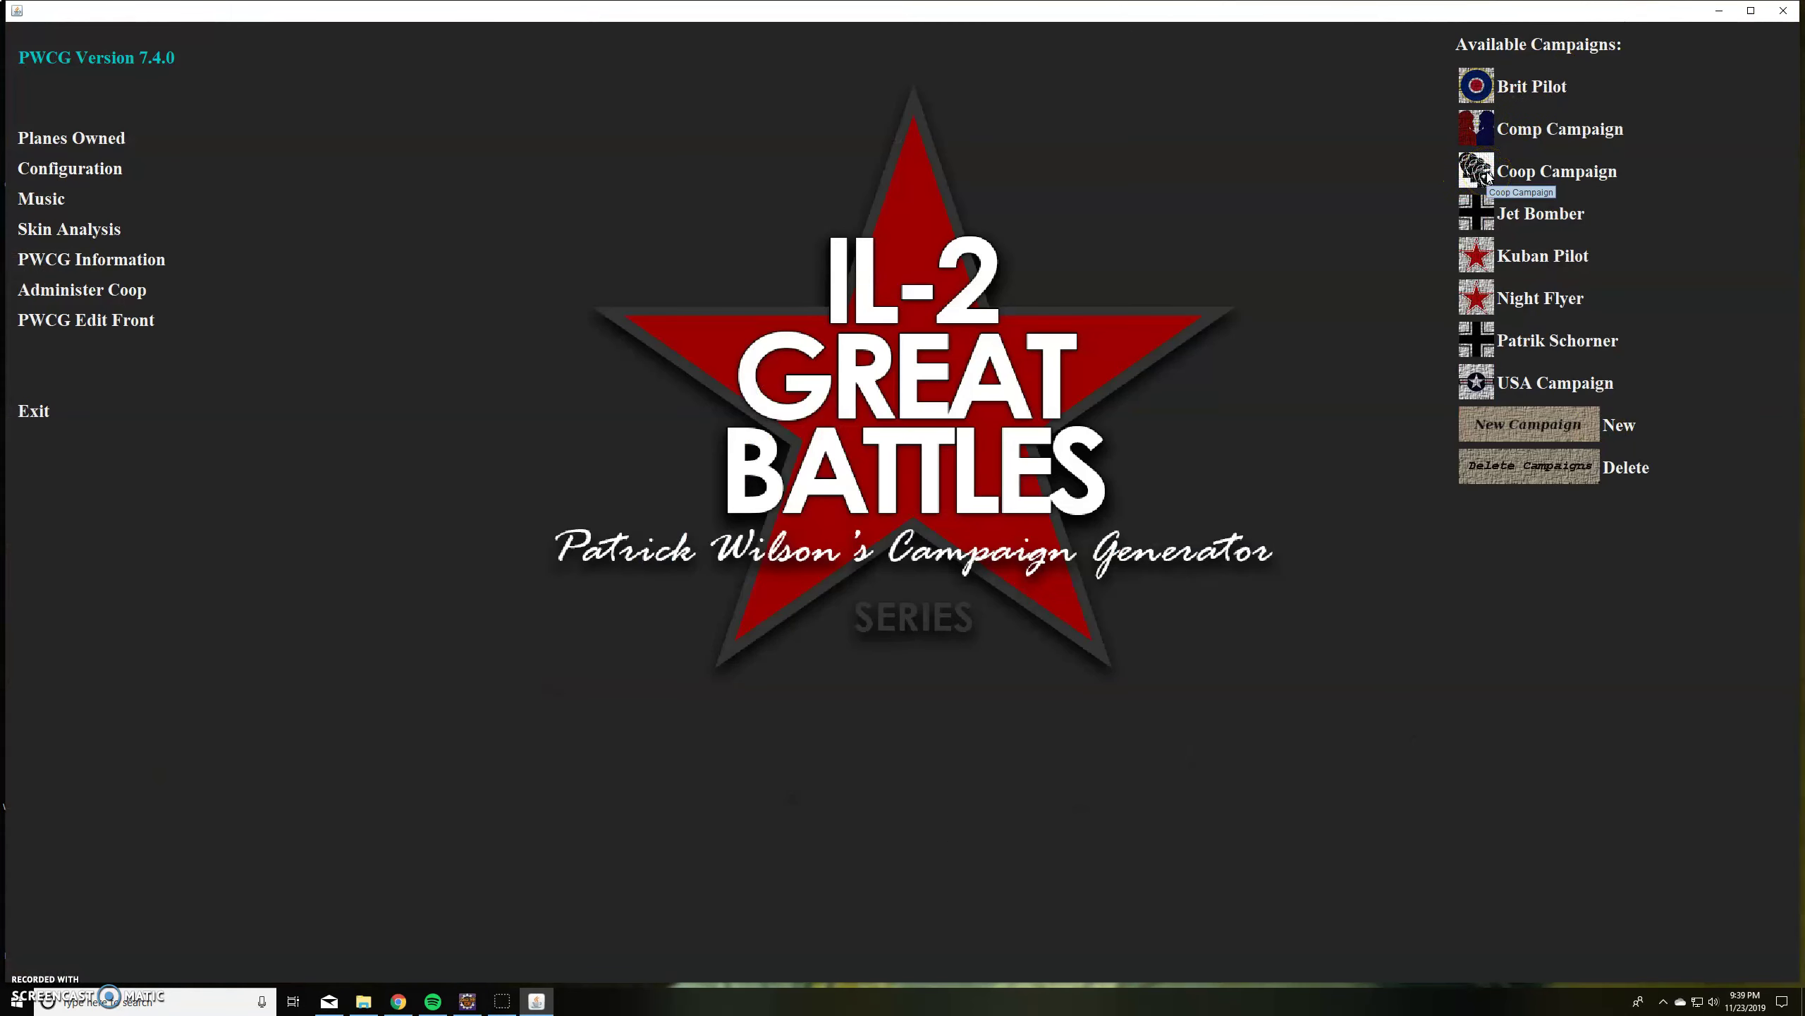
click(1490, 174)
click(1726, 208)
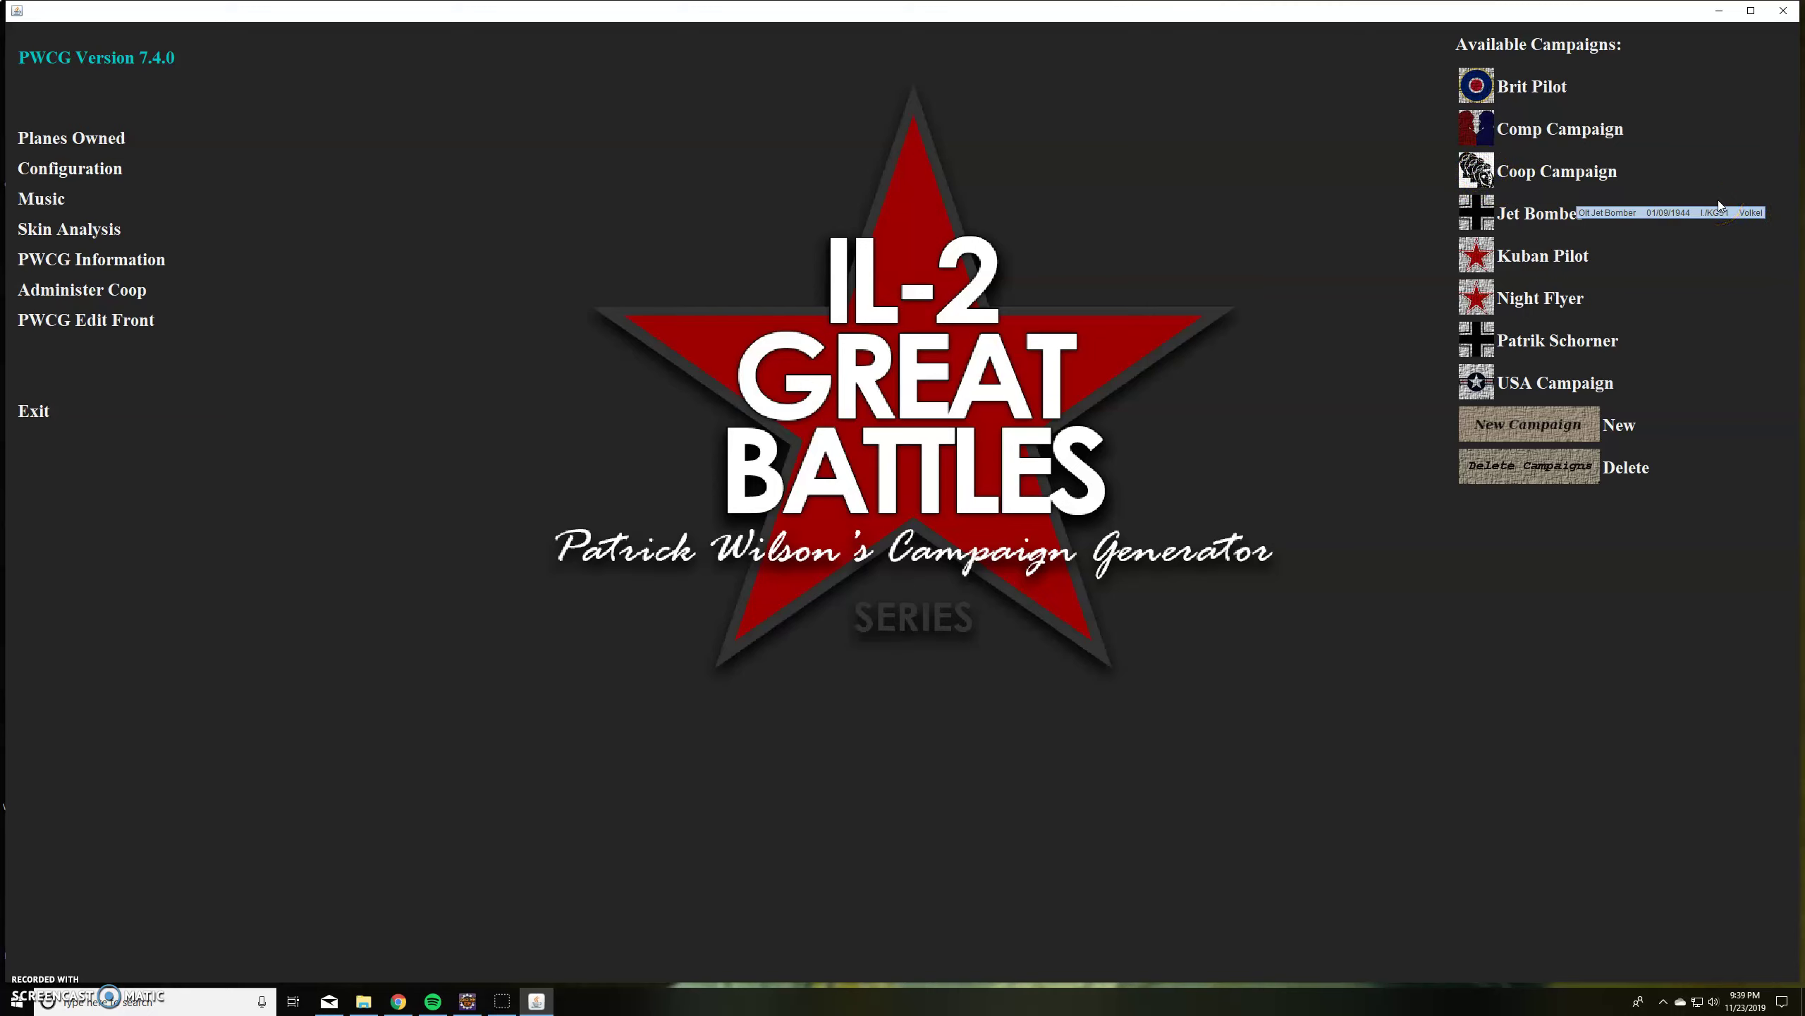